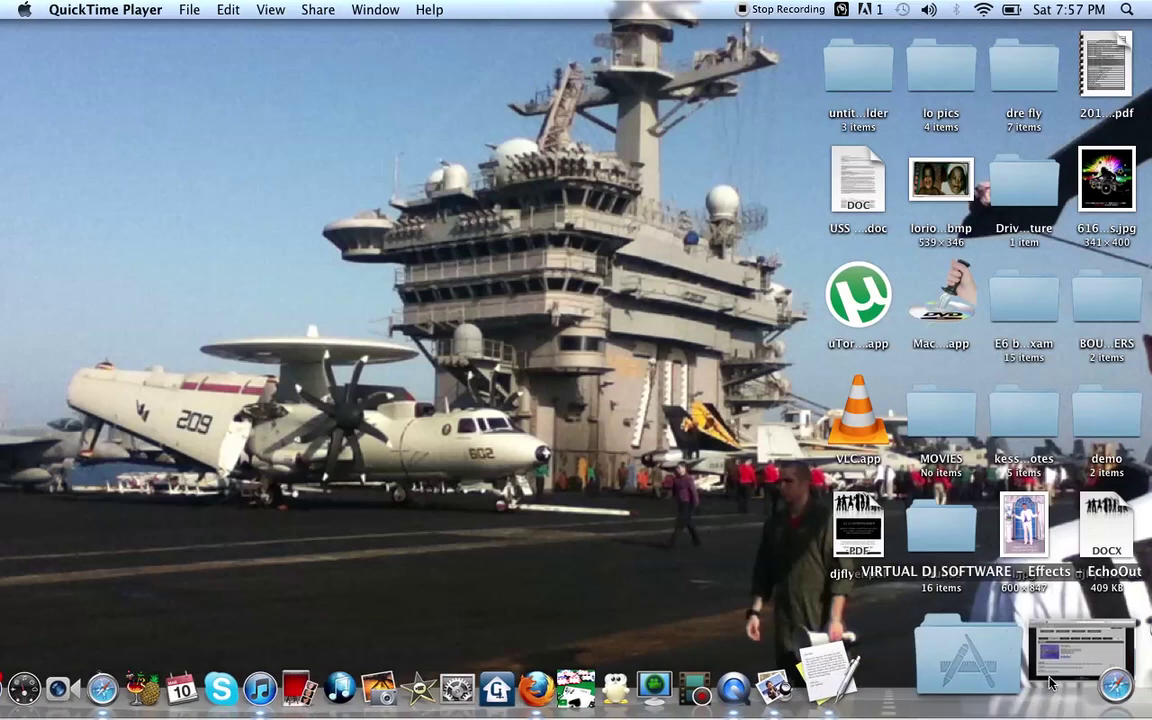
Go from the EchoOut page to VirtualDJ's Effects listing via Download › Plugins › Effects.
{"action": "left_click", "coordinate": [1050, 683]}
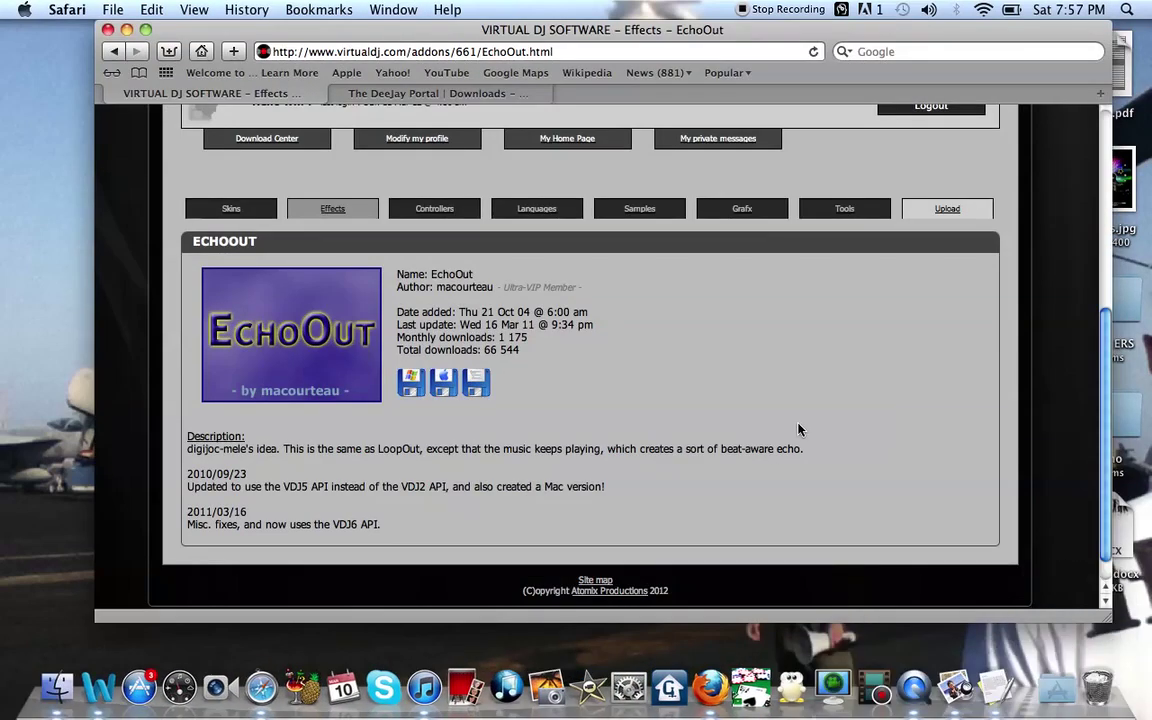
{"action": "scroll", "coordinate": [1000, 125], "scroll_direction": "up", "scroll_amount": 5}
{"action": "mouse_move", "coordinate": [447, 285]}
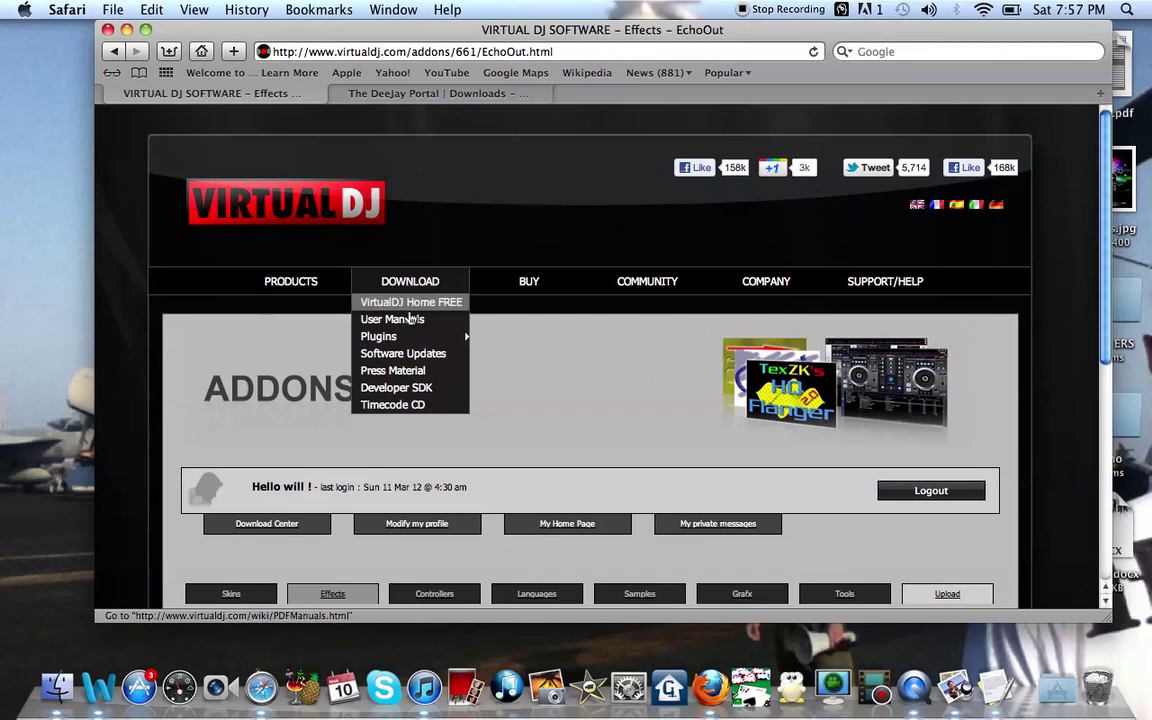
{"action": "mouse_move", "coordinate": [390, 337]}
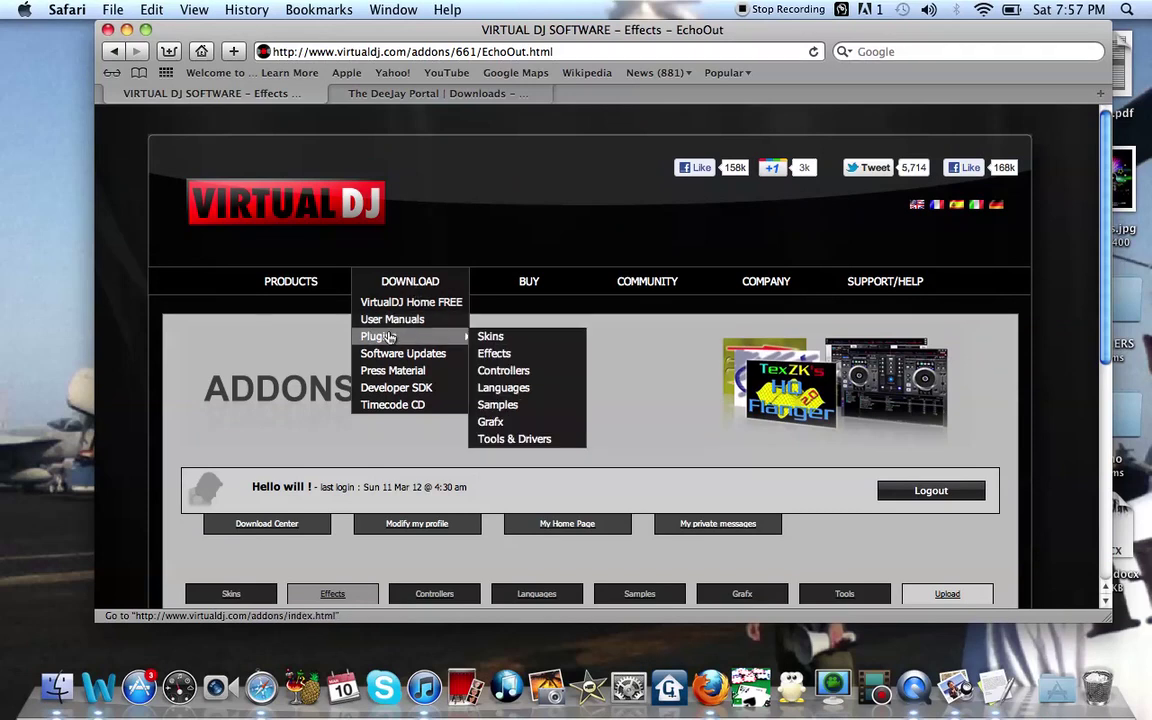
{"action": "left_click", "coordinate": [491, 356]}
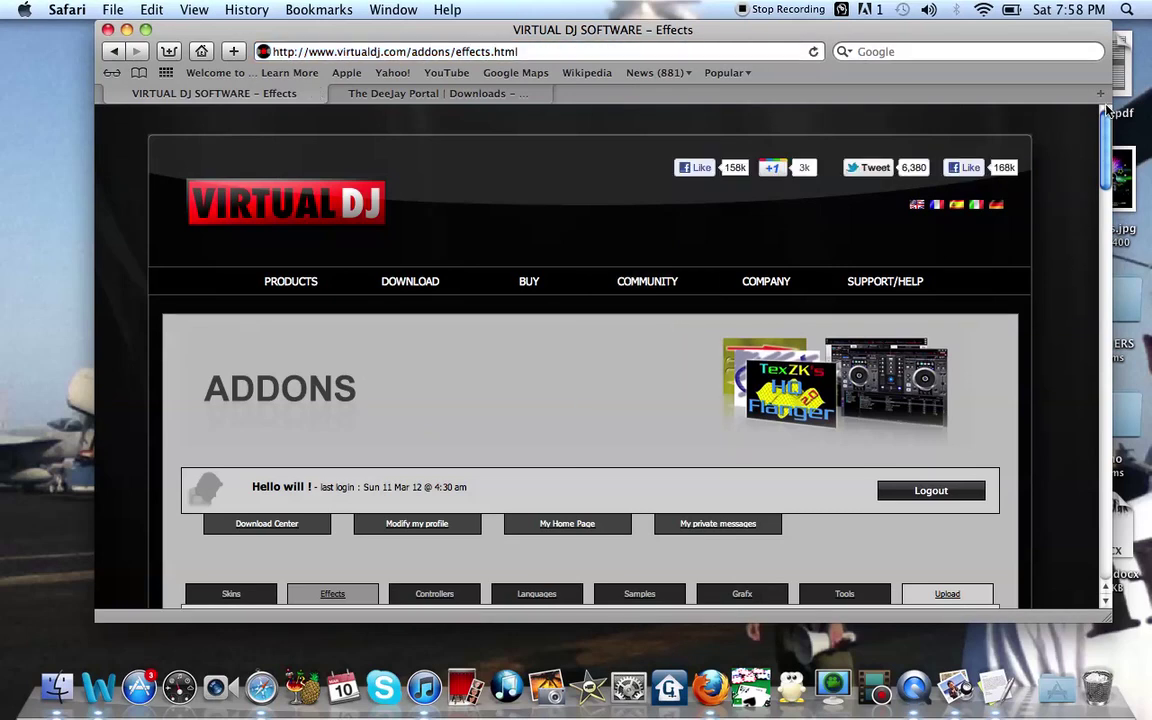
Filter the VirtualDJ effects list to the Mac platform.
{"action": "left_click_drag", "start_coordinate": [1107, 120], "coordinate": [1086, 176]}
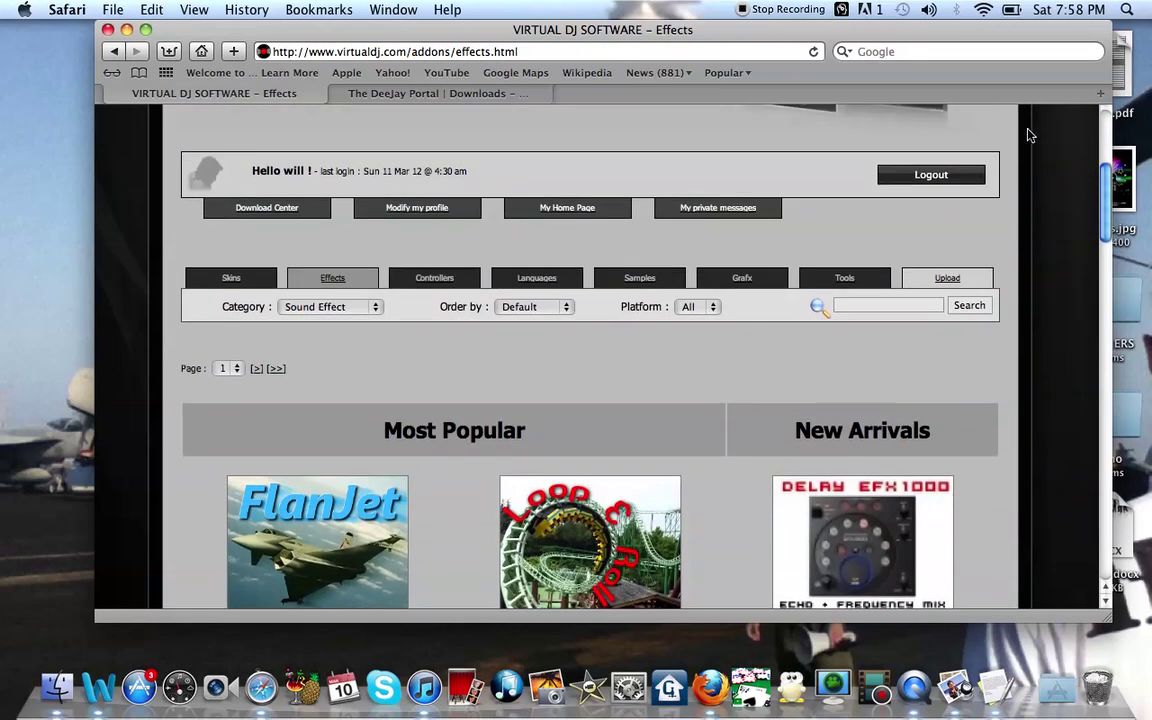
{"action": "left_click", "coordinate": [718, 310]}
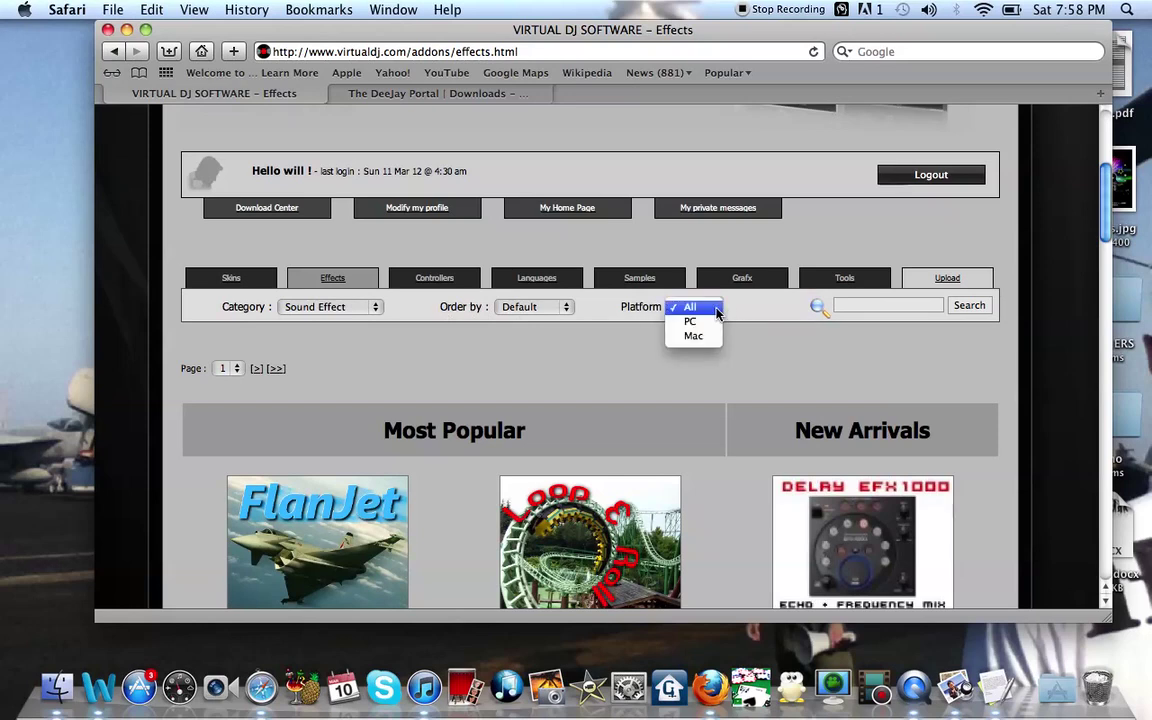
{"action": "left_click", "coordinate": [692, 335]}
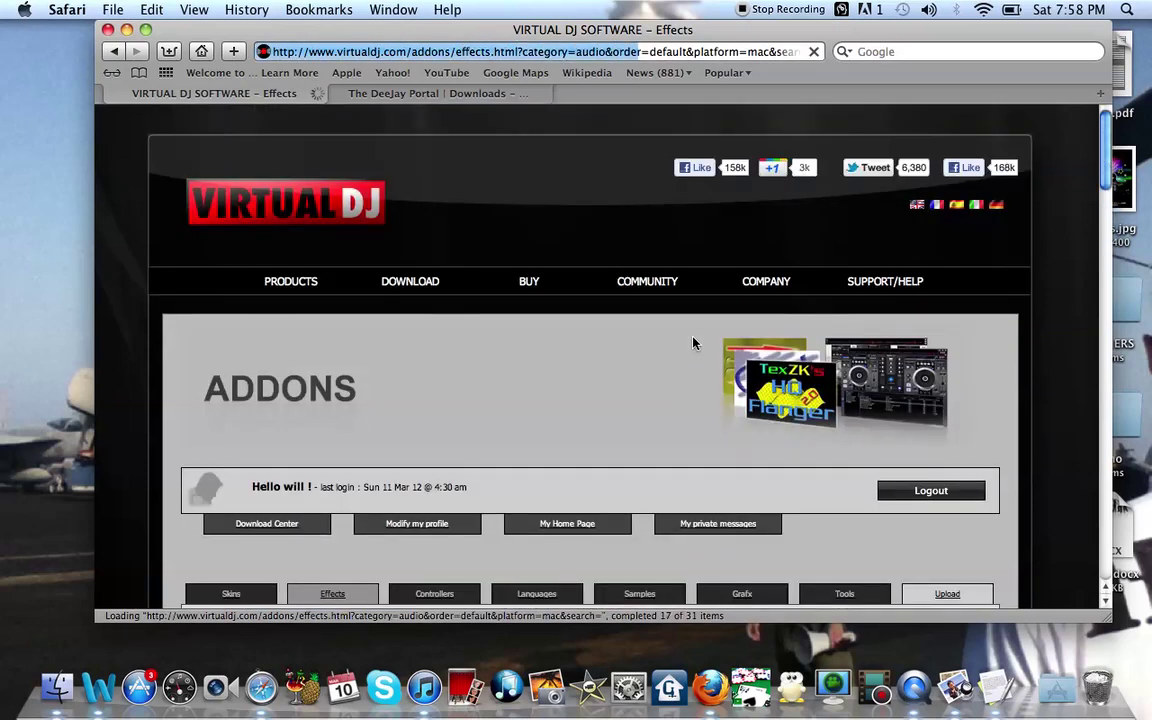
Find EchoOut in the Mac effects results and open its addon page.
{"action": "scroll", "coordinate": [1087, 210], "scroll_direction": "down", "scroll_amount": 5}
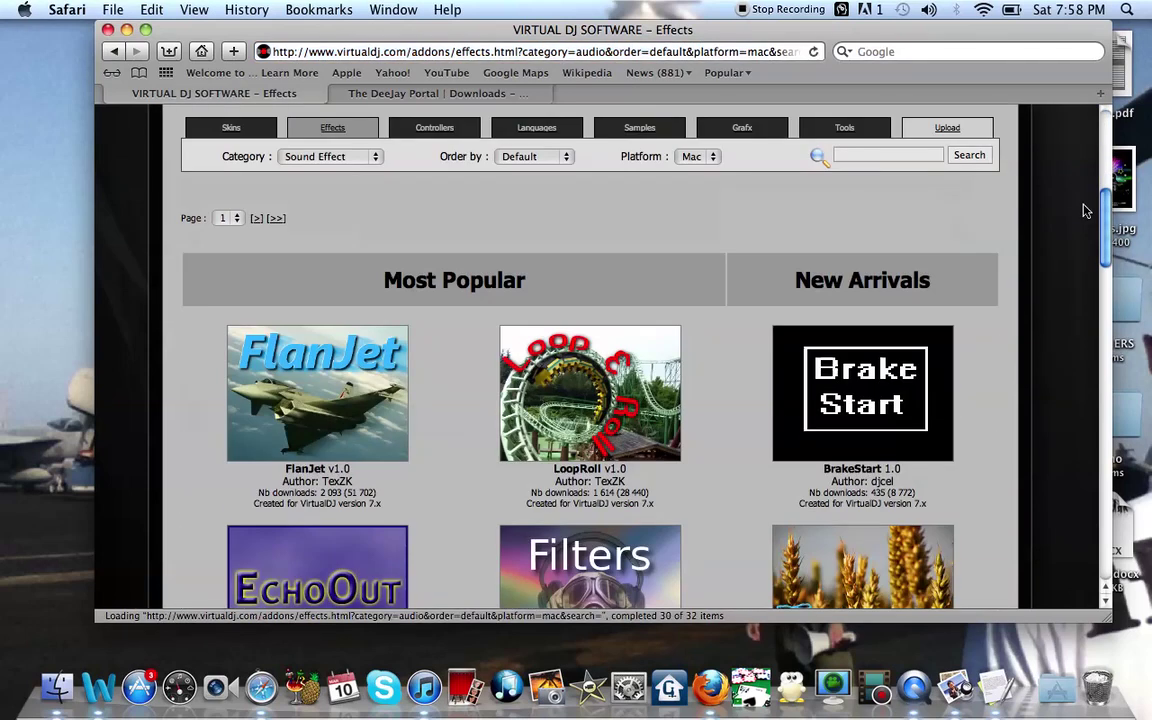
{"action": "scroll", "coordinate": [1085, 220], "scroll_direction": "down", "scroll_amount": 2}
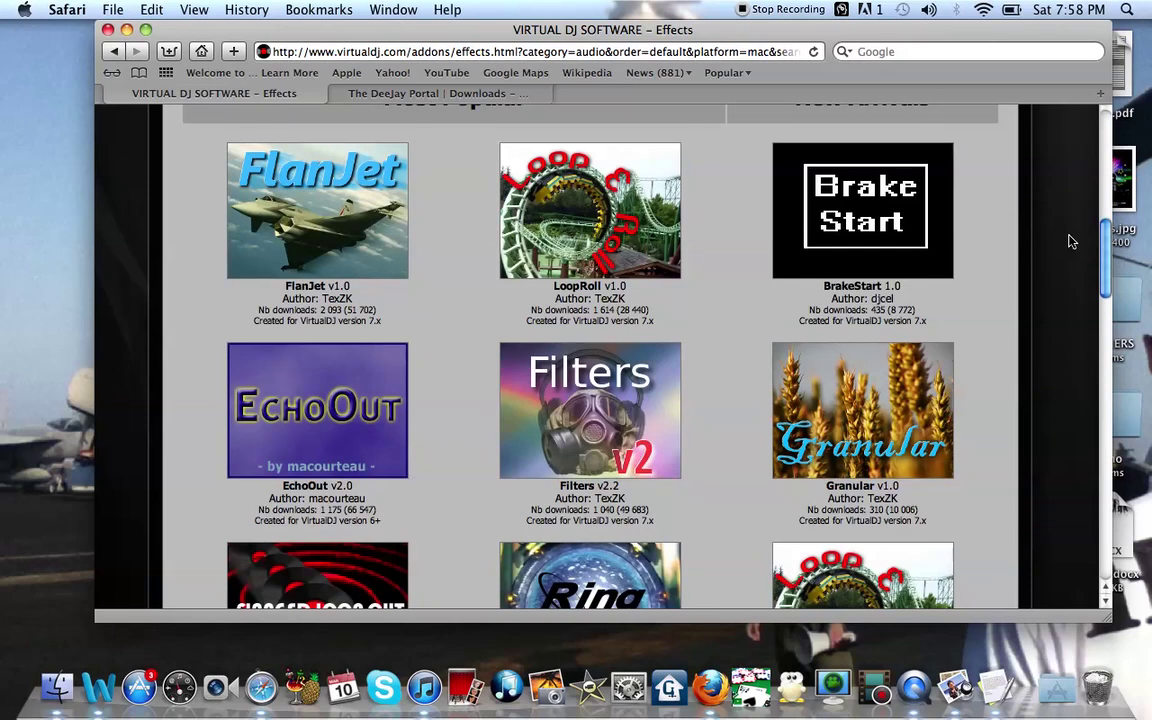
{"action": "scroll", "coordinate": [1054, 275], "scroll_direction": "down", "scroll_amount": 12}
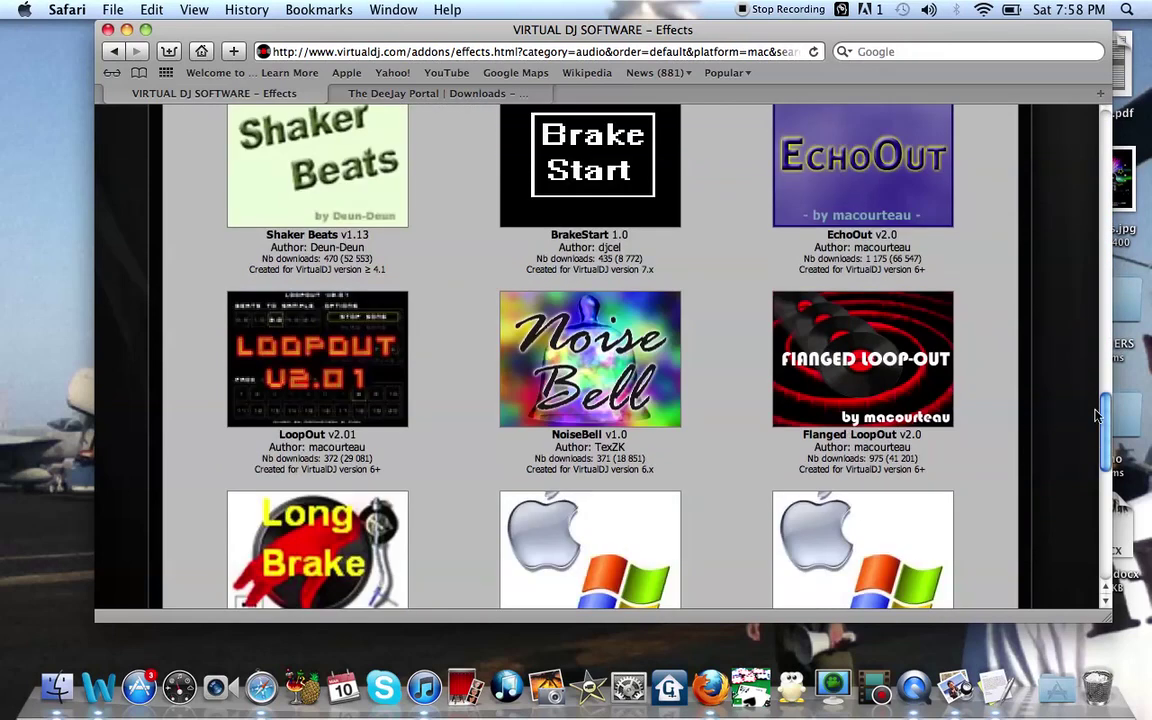
{"action": "left_click_drag", "start_coordinate": [1103, 412], "coordinate": [1106, 272]}
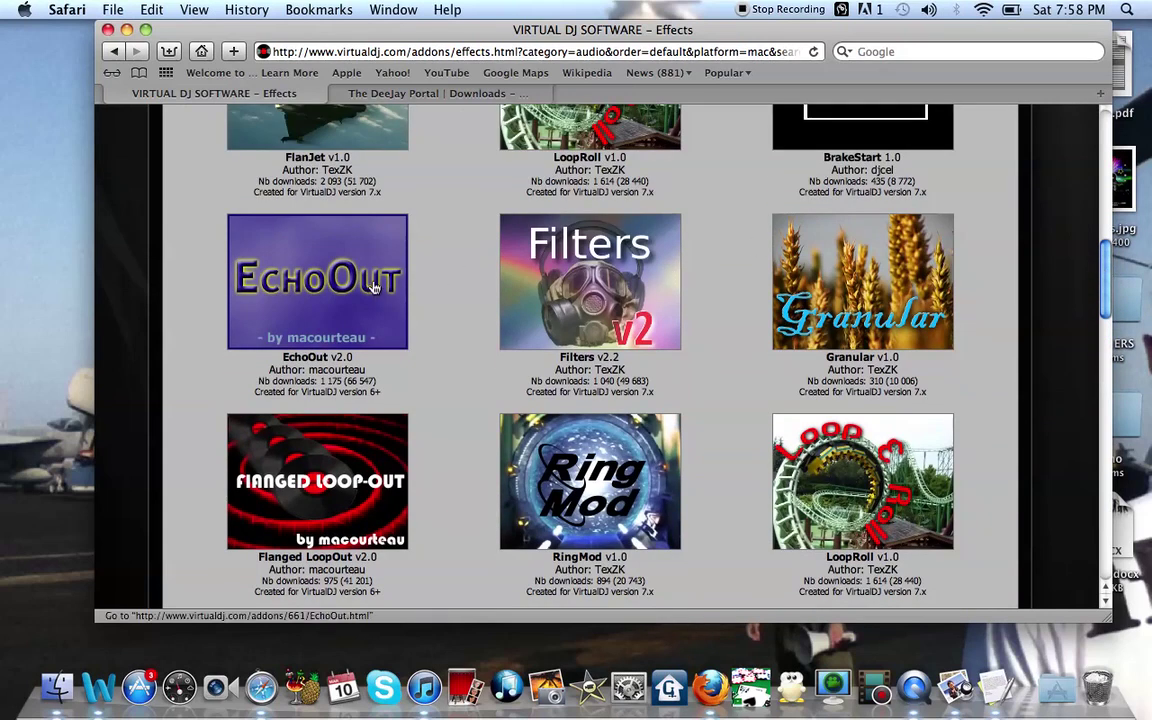
{"action": "left_click", "coordinate": [265, 223]}
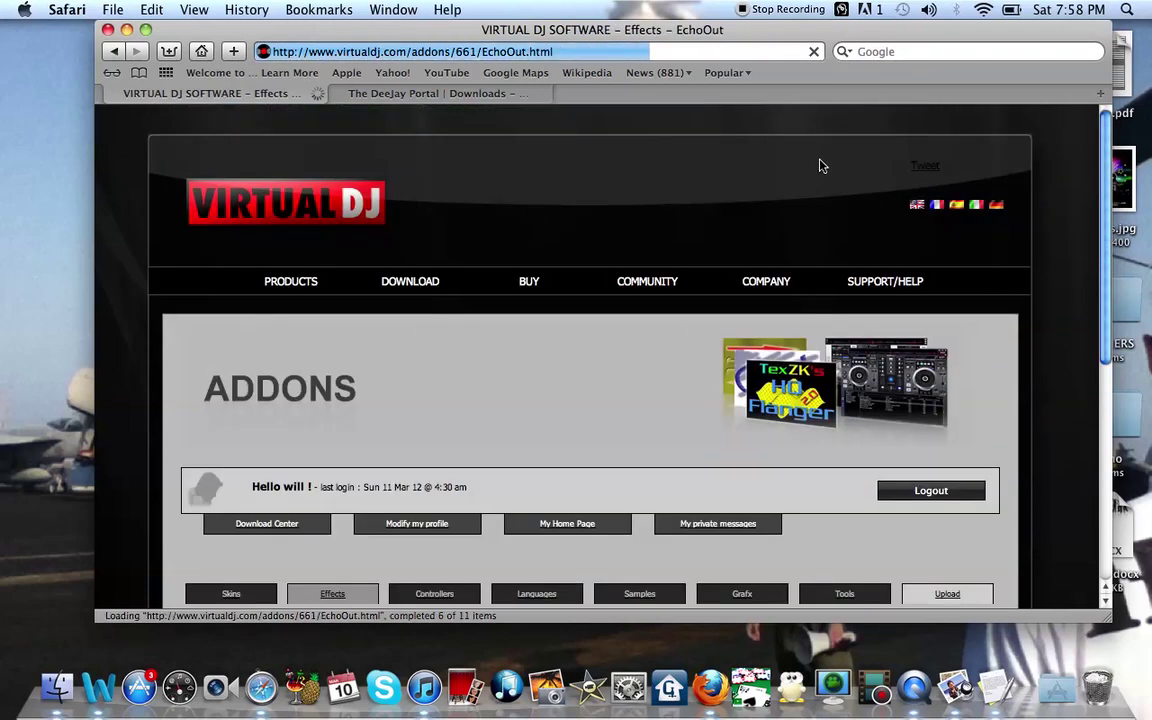
Download the Mac EchoOut.bundle (20.1 KB) and dismiss the can't-open-file warning.
{"action": "left_click_drag", "start_coordinate": [1108, 128], "coordinate": [1051, 332]}
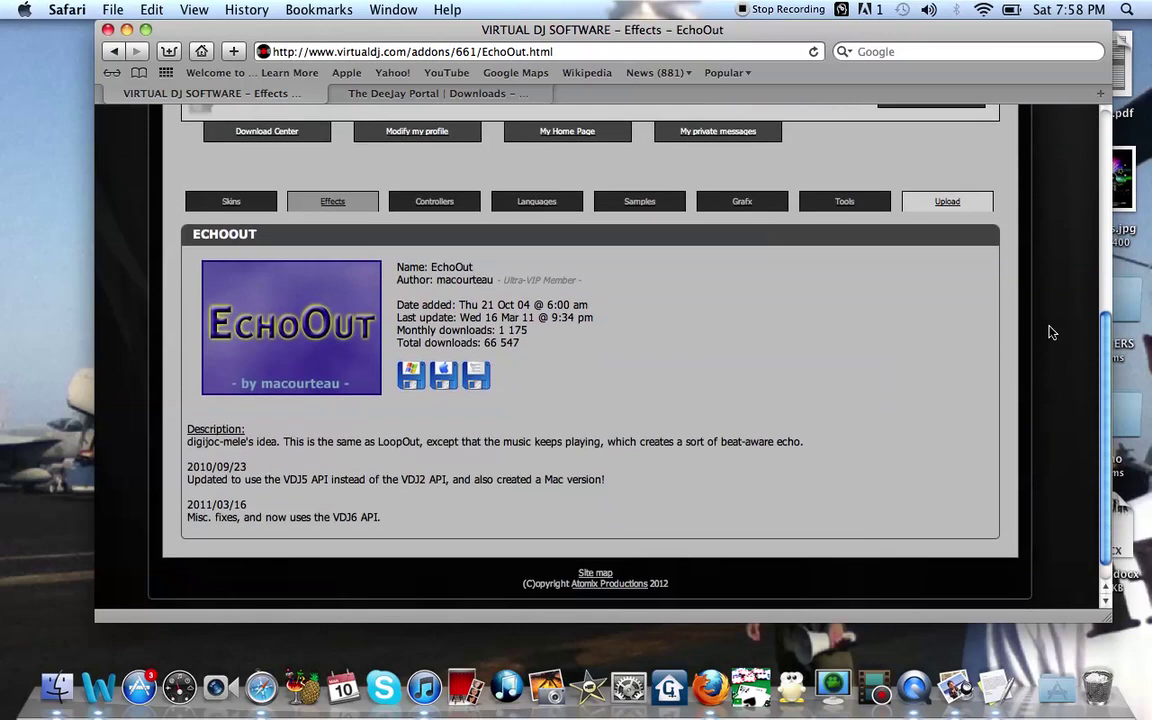
{"action": "left_click", "coordinate": [443, 376]}
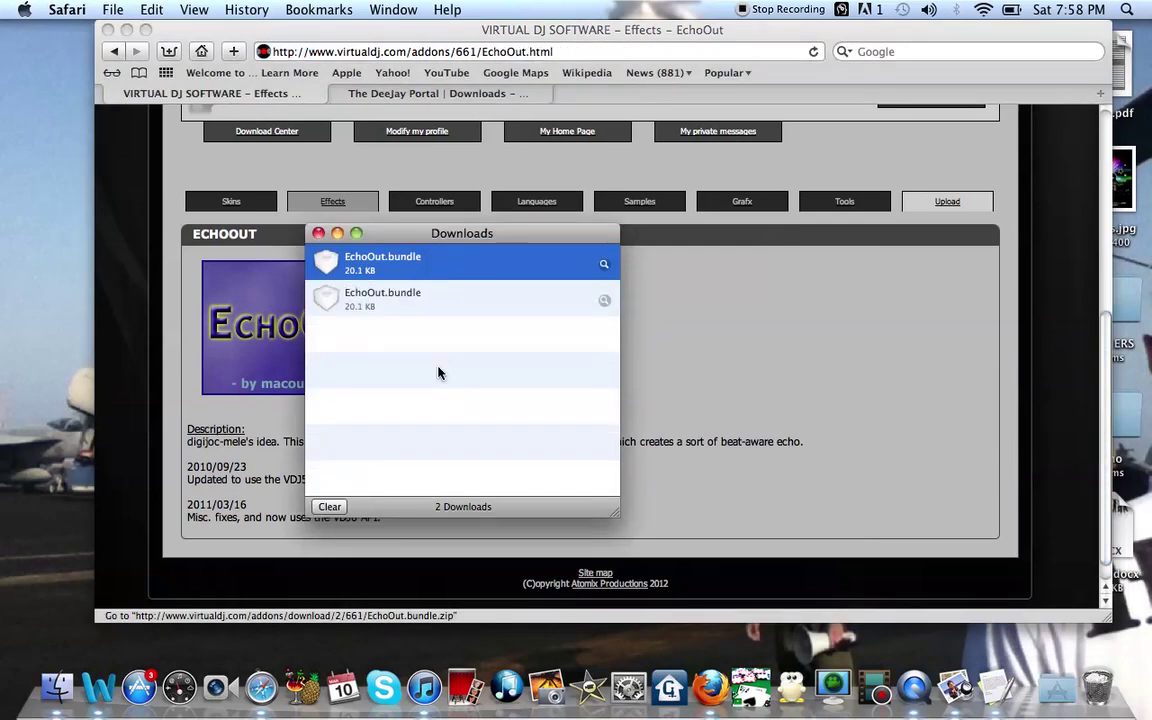
{"action": "double_click", "coordinate": [364, 262]}
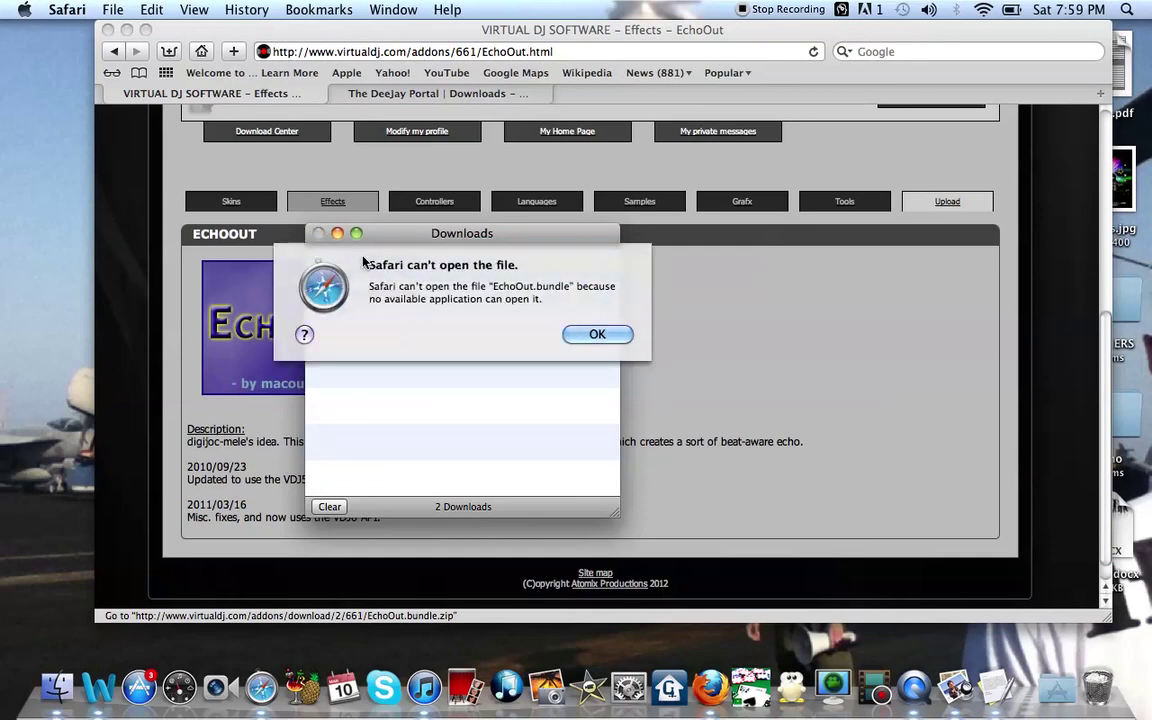
{"action": "left_click", "coordinate": [605, 337]}
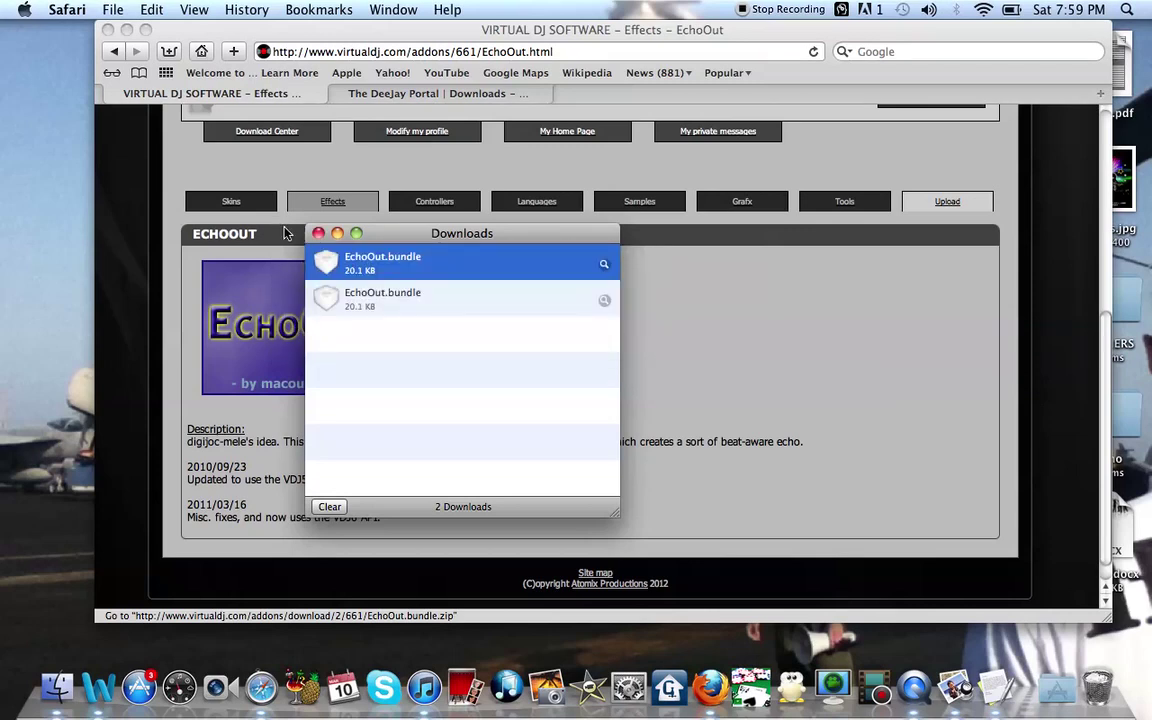
{"action": "left_click", "coordinate": [318, 233]}
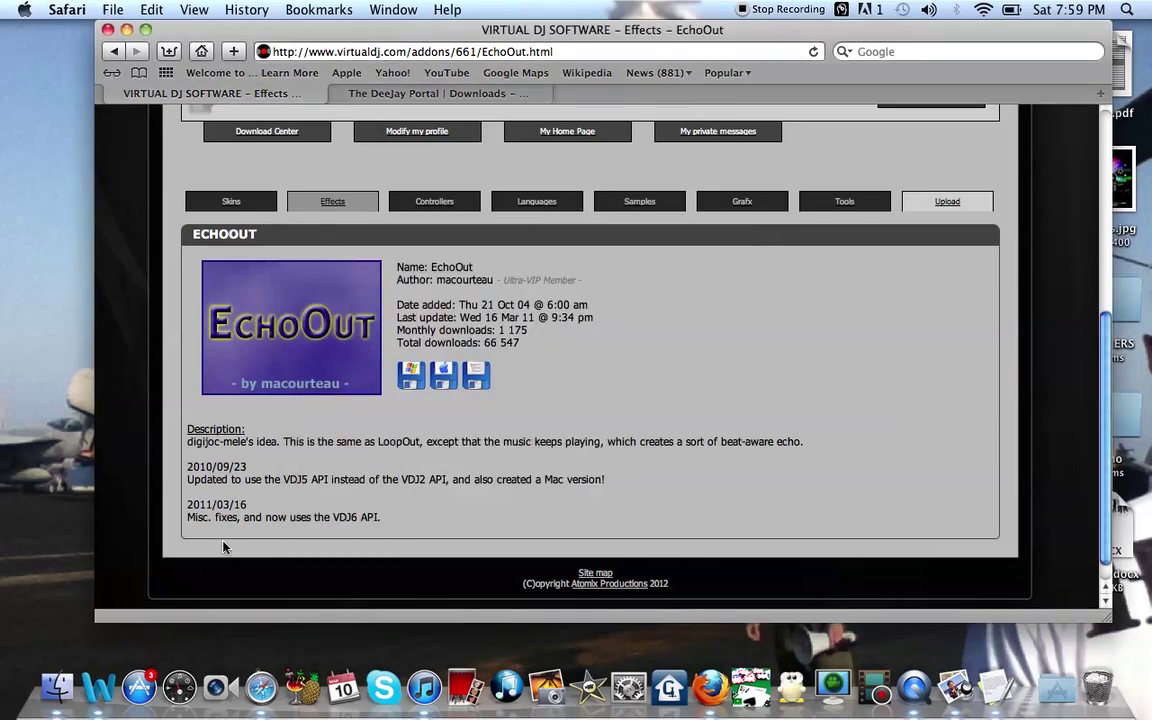
Open the Downloads folder in a Finder window.
{"action": "left_click", "coordinate": [60, 668]}
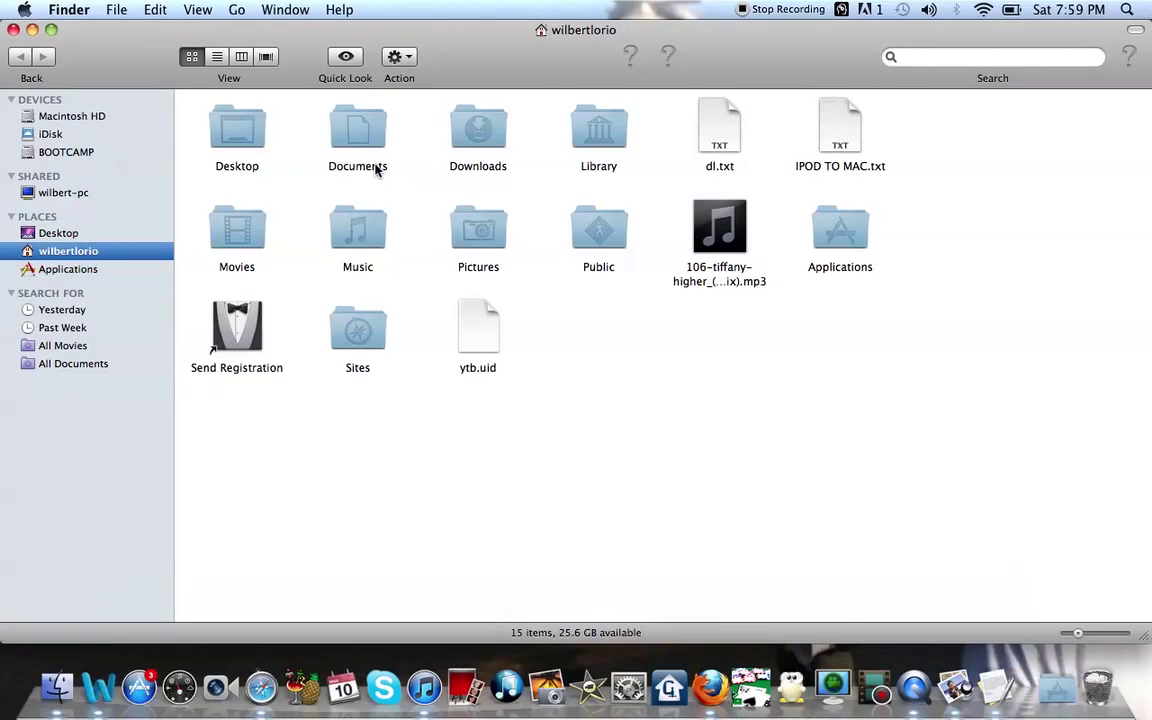
{"action": "left_click", "coordinate": [490, 132]}
{"action": "double_click", "coordinate": [490, 132]}
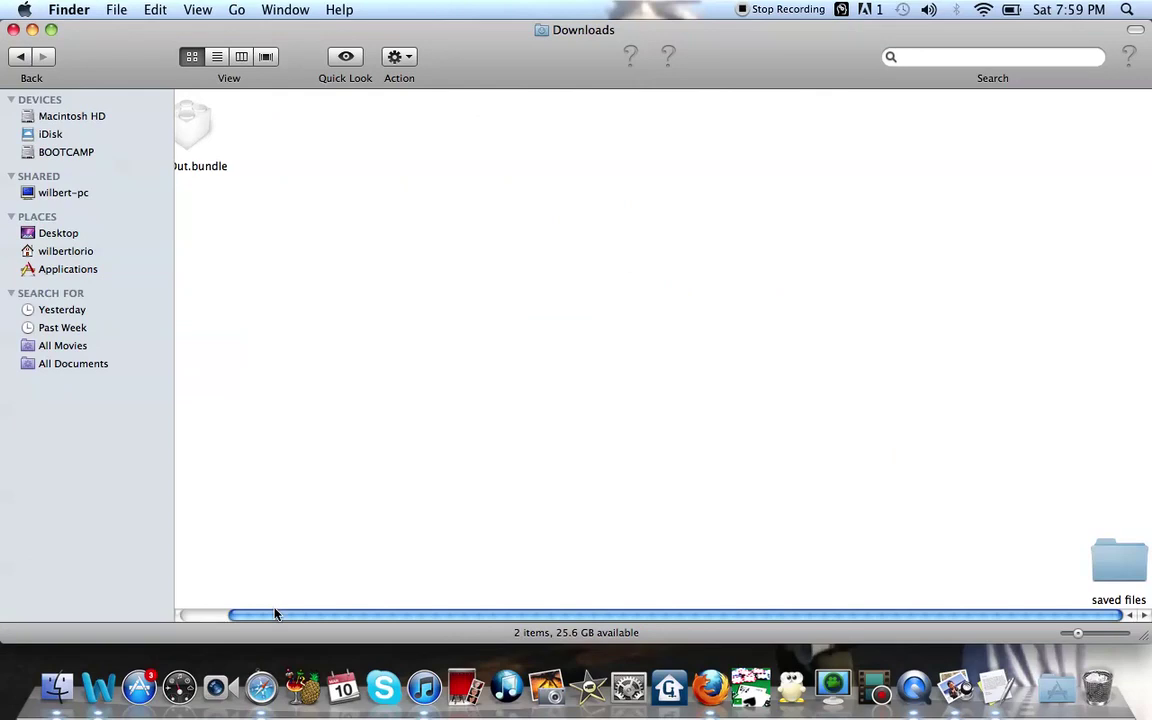
Drag EchoOut.bundle from Downloads onto the desktop and close the Downloads window.
{"action": "left_click_drag", "start_coordinate": [268, 614], "coordinate": [213, 614]}
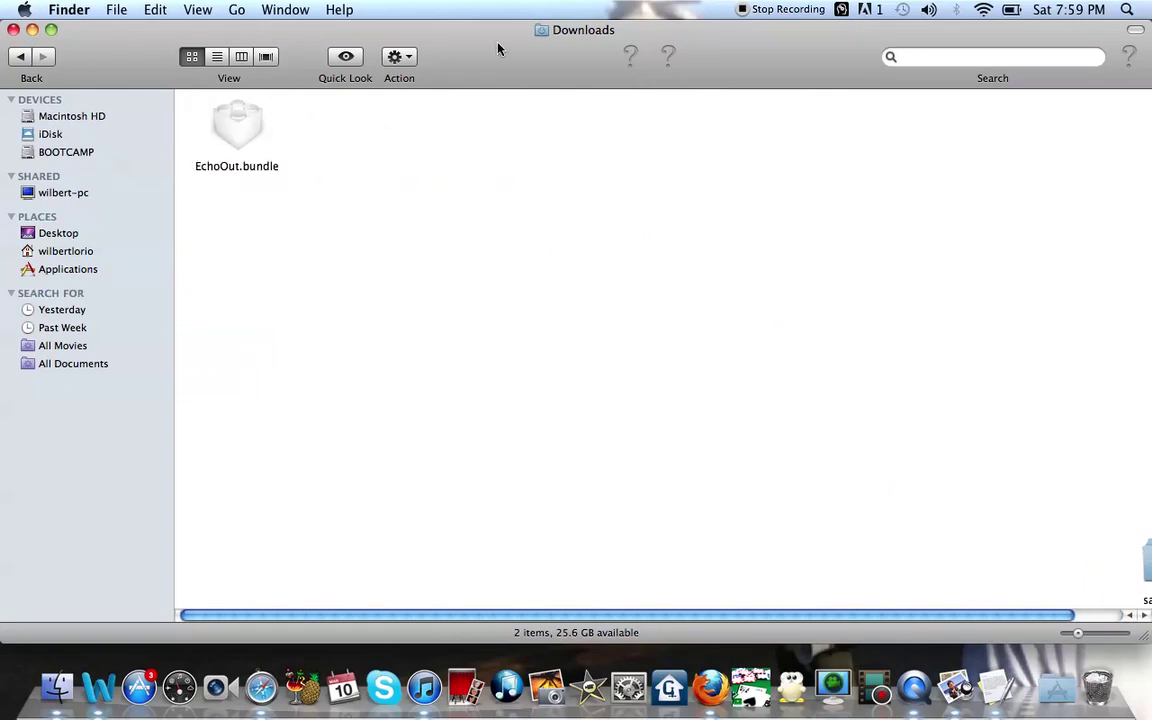
{"action": "left_click_drag", "start_coordinate": [491, 38], "coordinate": [494, 126]}
{"action": "left_click", "coordinate": [127, 29]}
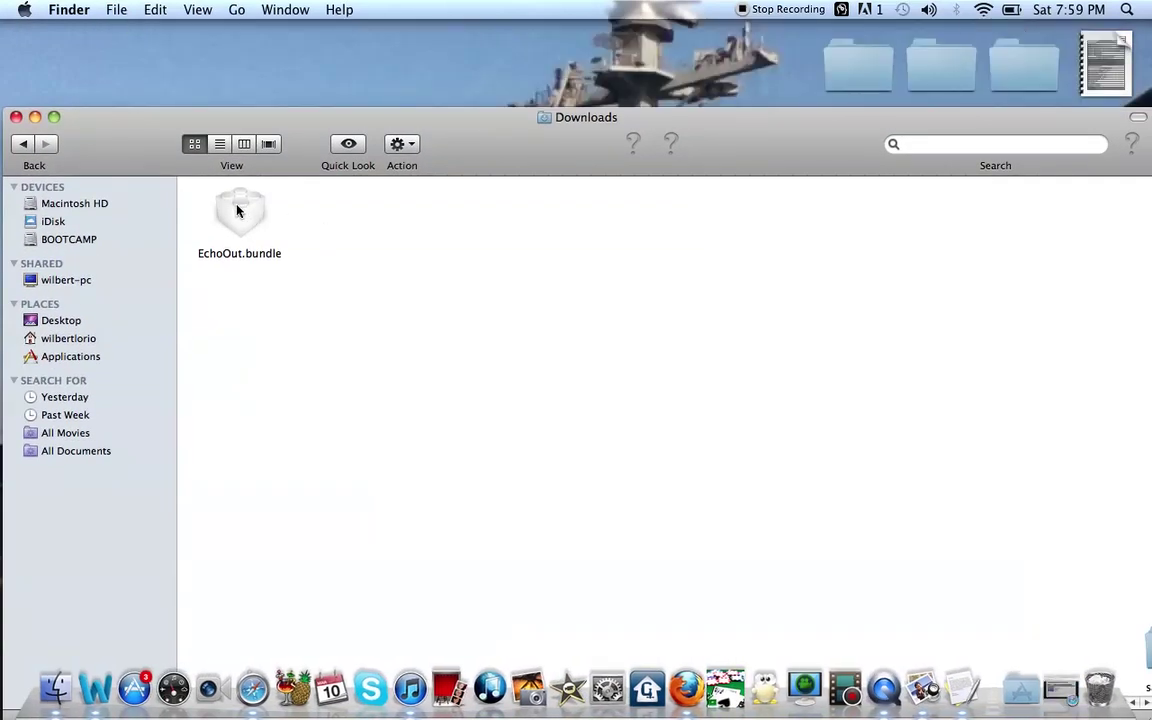
{"action": "left_click_drag", "start_coordinate": [239, 211], "coordinate": [416, 63]}
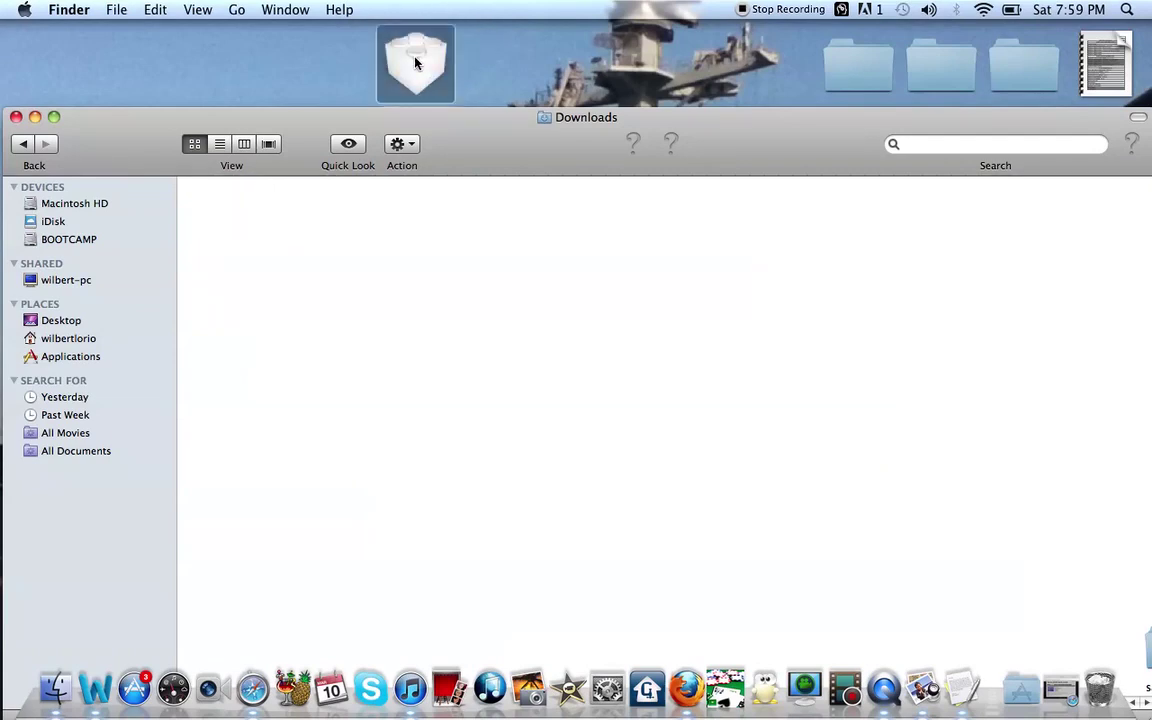
{"action": "left_click_drag", "start_coordinate": [434, 125], "coordinate": [527, 124]}
{"action": "left_click", "coordinate": [109, 117]}
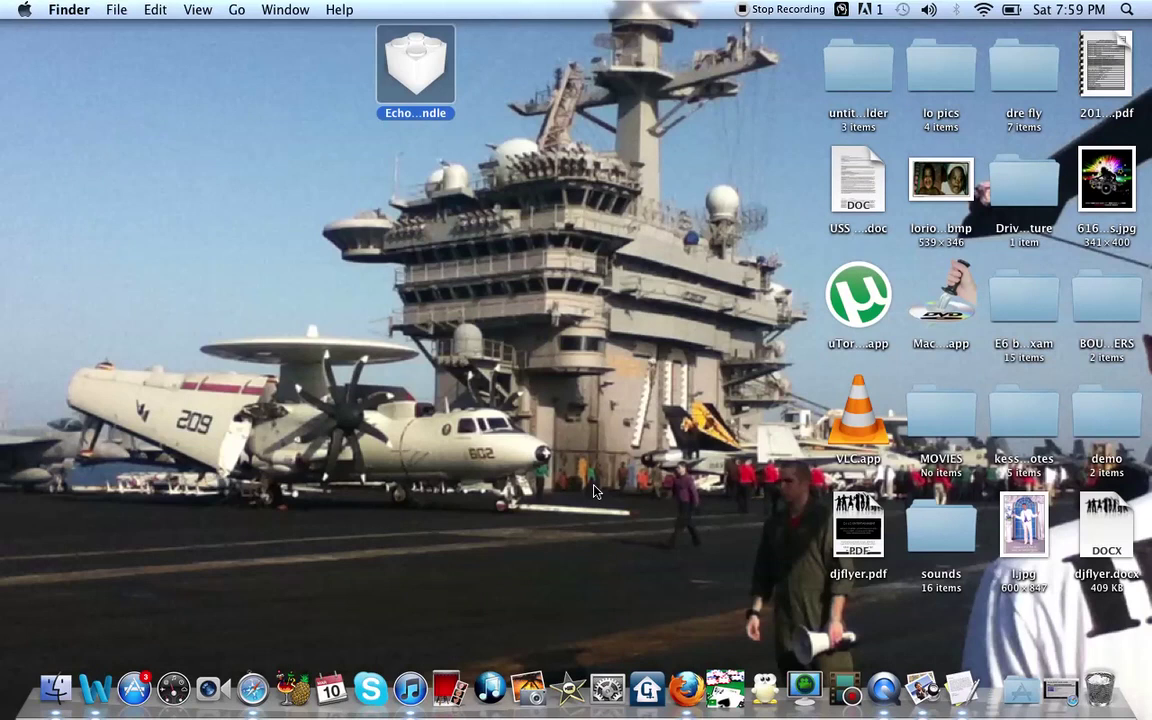
Open the Documents folder through Macintosh HD › Users › home folder.
{"action": "left_click", "coordinate": [69, 671]}
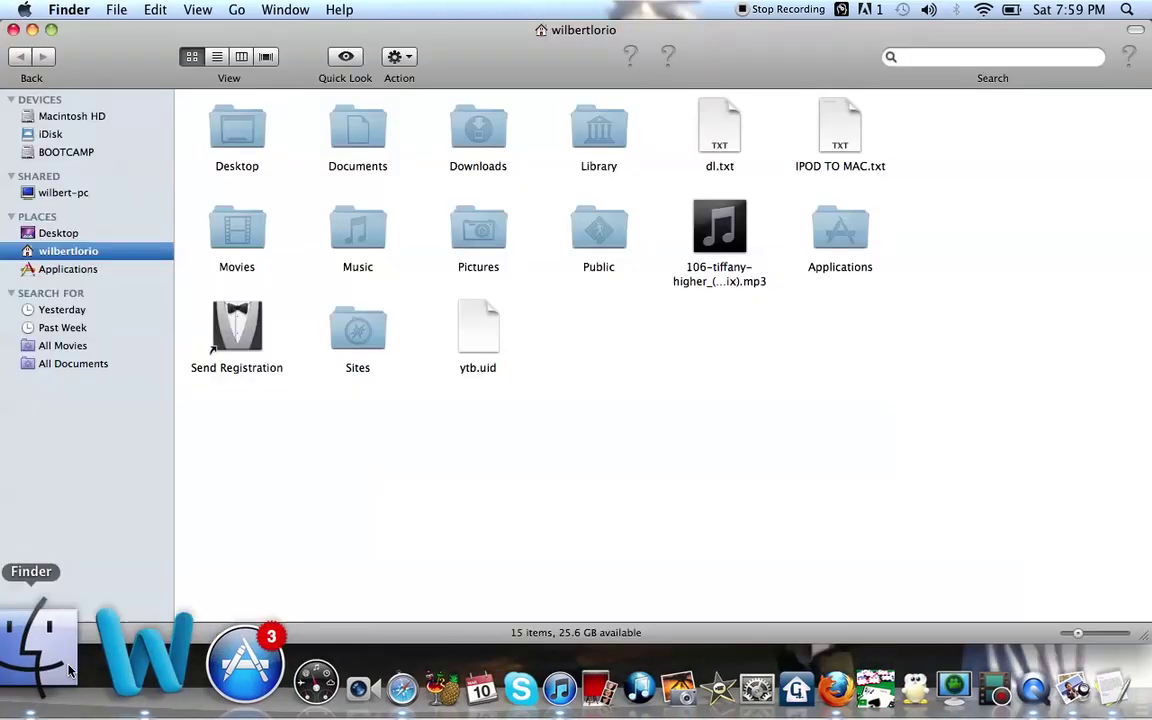
{"action": "left_click", "coordinate": [74, 120]}
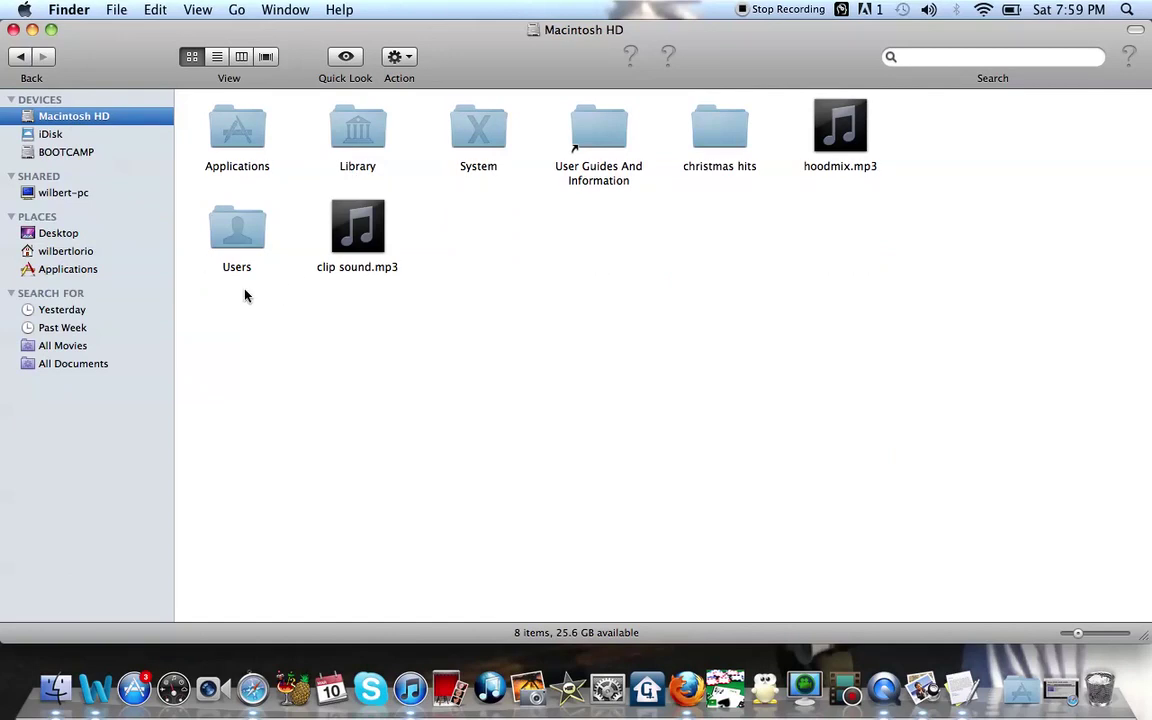
{"action": "double_click", "coordinate": [225, 235]}
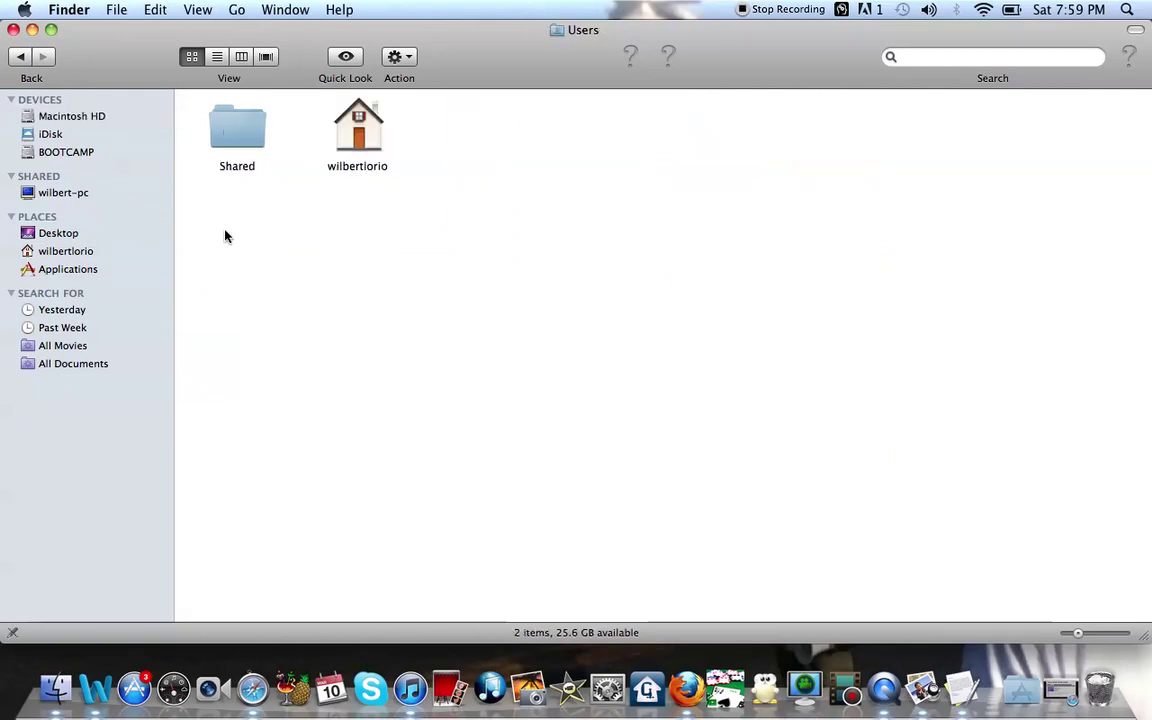
{"action": "double_click", "coordinate": [357, 137]}
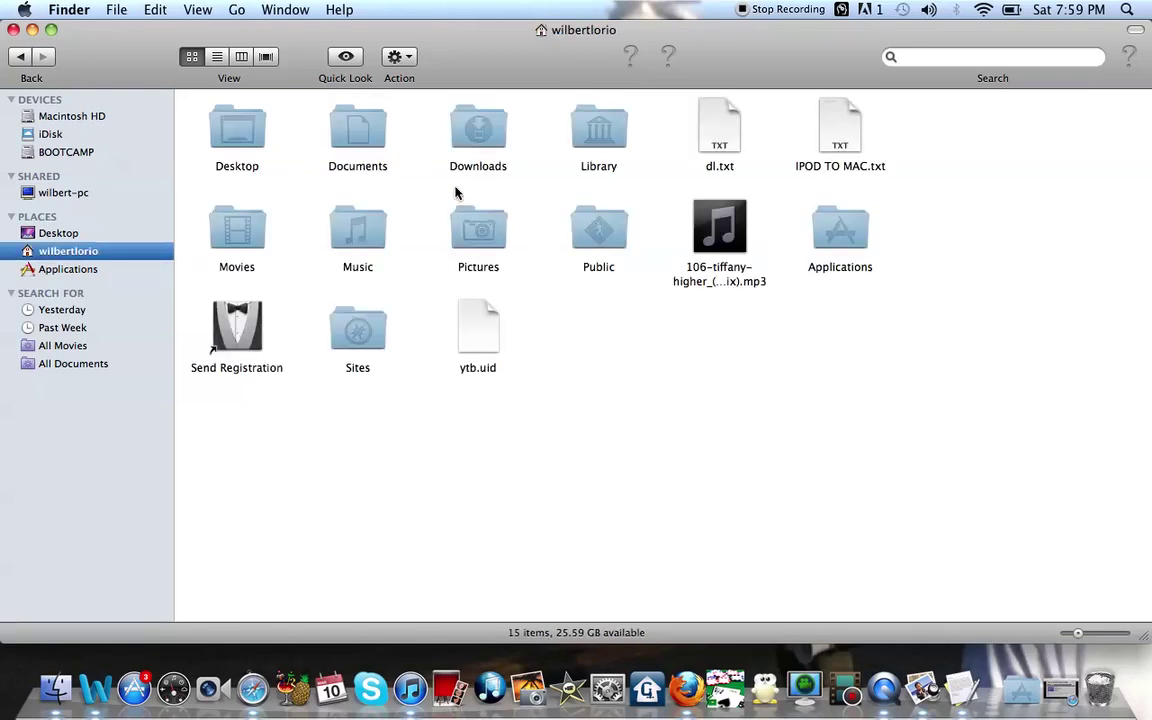
{"action": "double_click", "coordinate": [361, 142]}
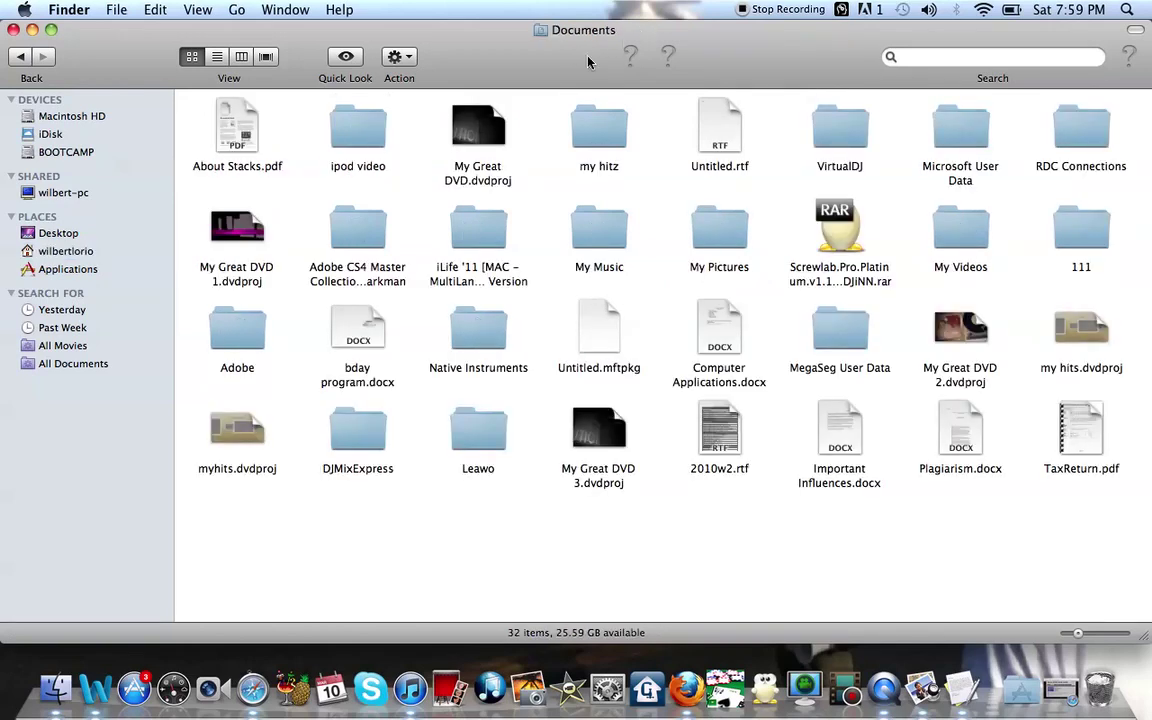
Open VirtualDJ › Plugins inside Documents.
{"action": "left_click_drag", "start_coordinate": [530, 58], "coordinate": [585, 48]}
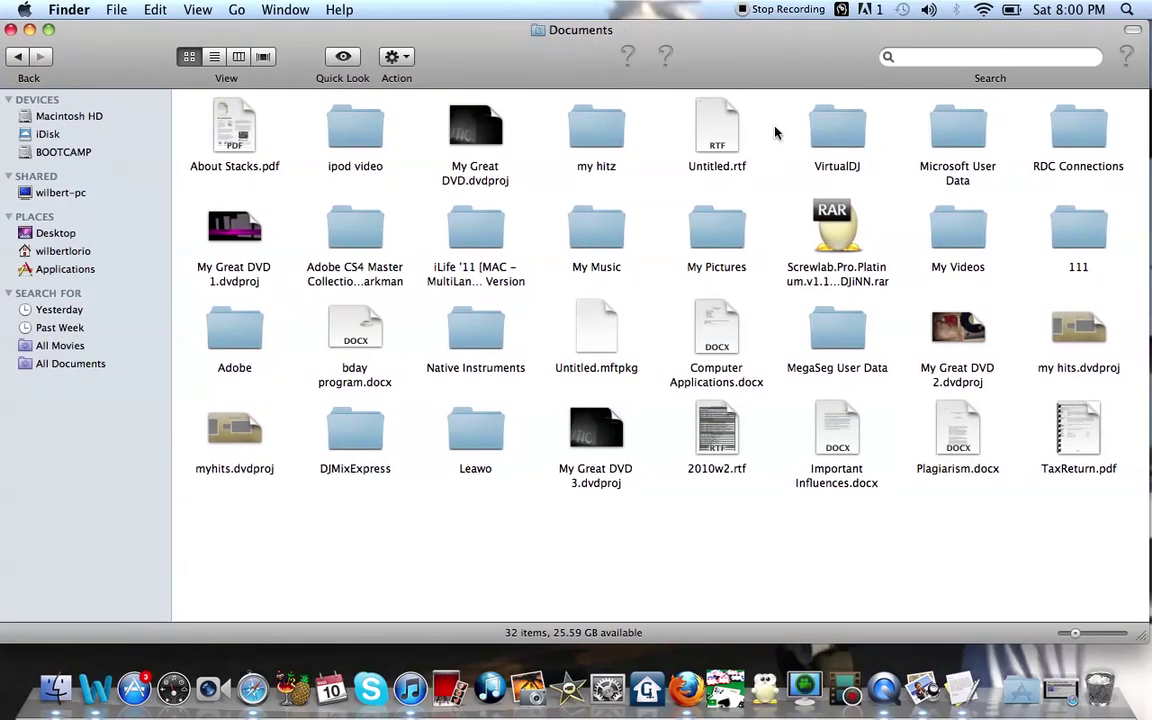
{"action": "double_click", "coordinate": [830, 128]}
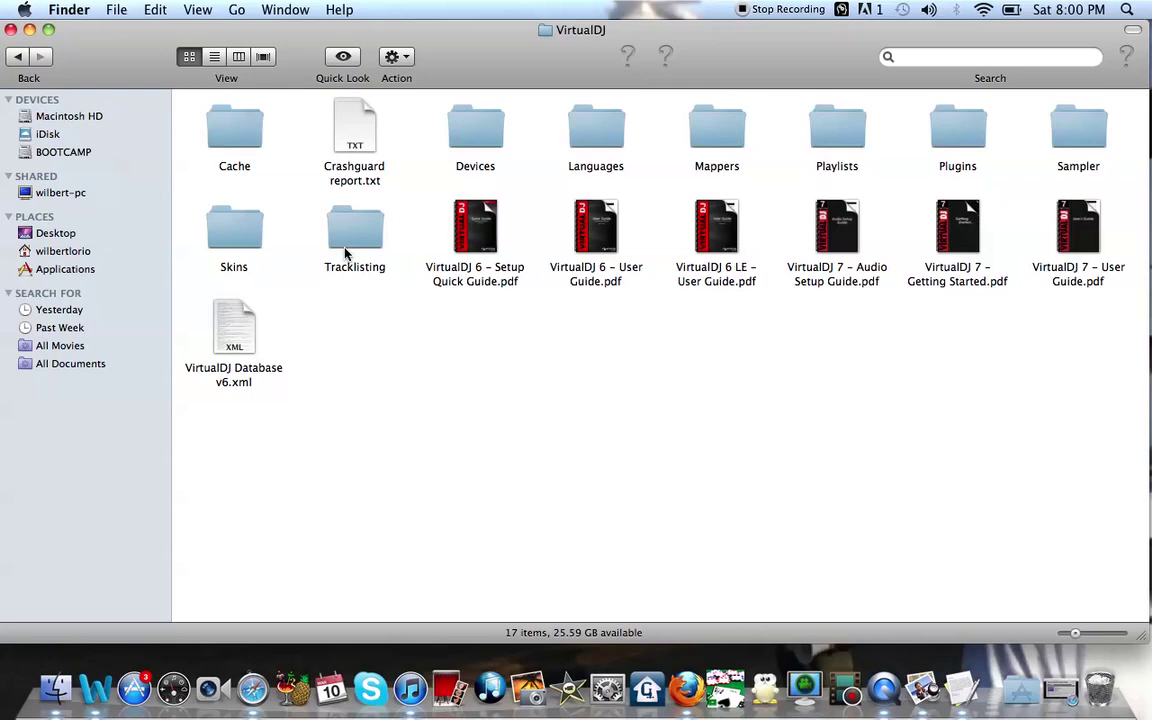
{"action": "double_click", "coordinate": [951, 134]}
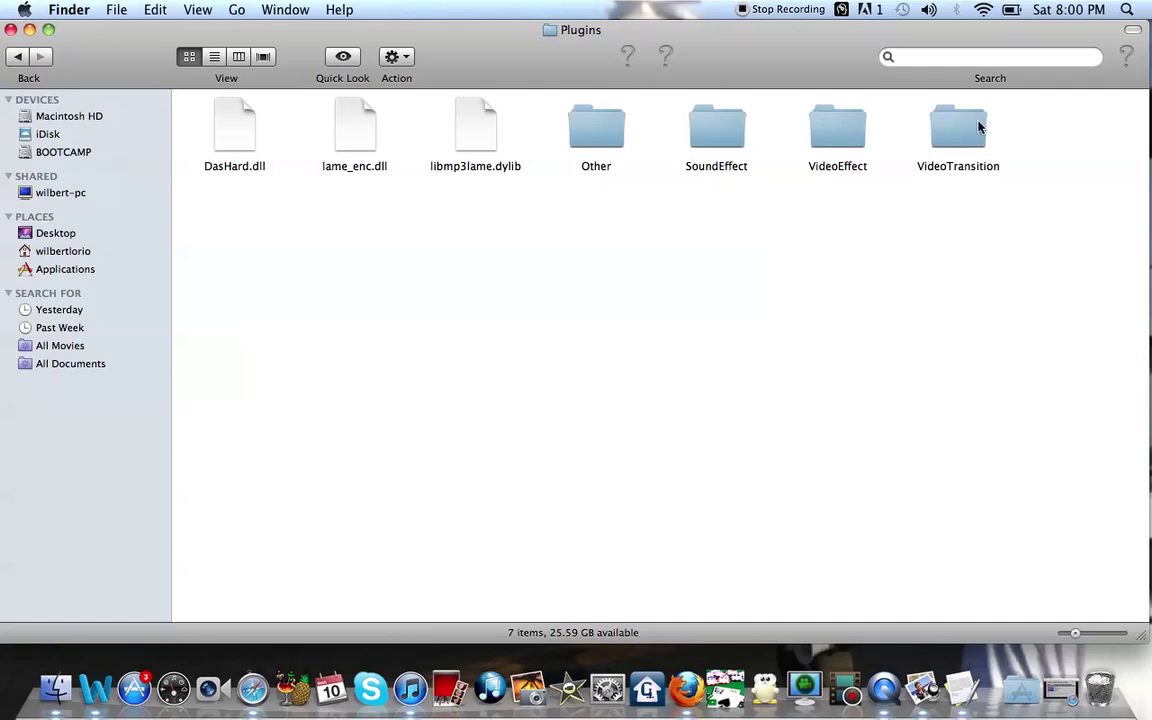
Drag EchoOut.bundle from the desktop into the SoundEffect plugins folder, making 35 items.
{"action": "double_click", "coordinate": [694, 135]}
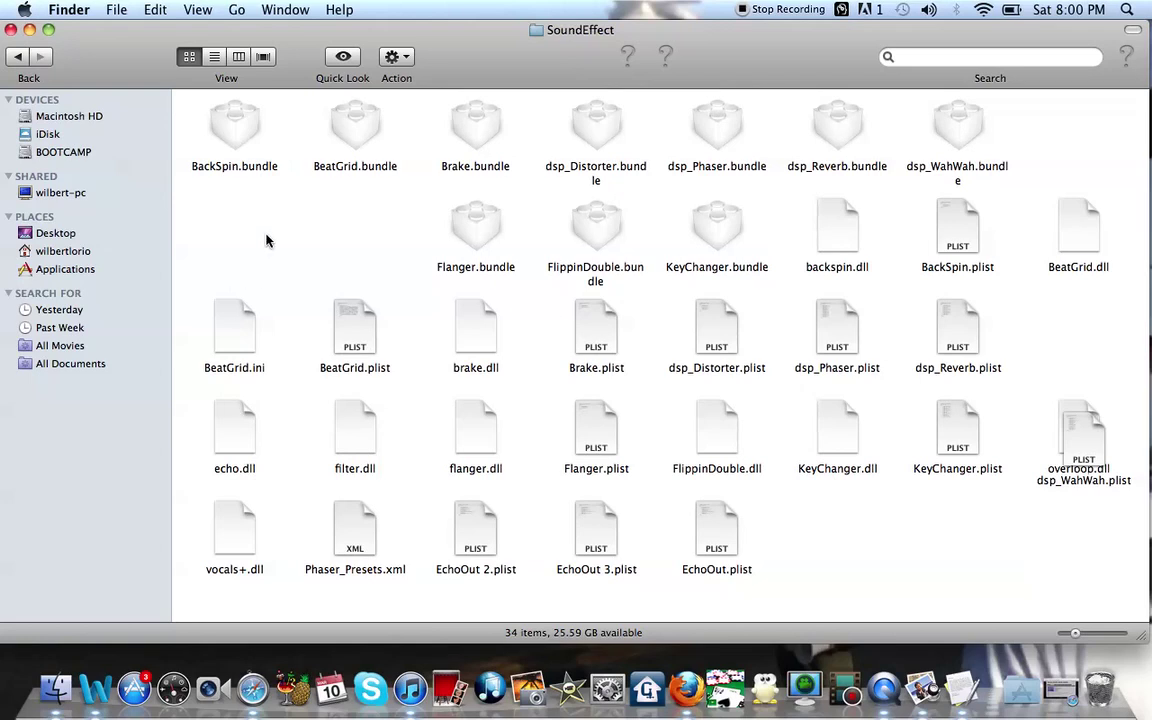
{"action": "left_click_drag", "start_coordinate": [430, 29], "coordinate": [438, 147]}
{"action": "left_click_drag", "start_coordinate": [416, 57], "coordinate": [252, 347]}
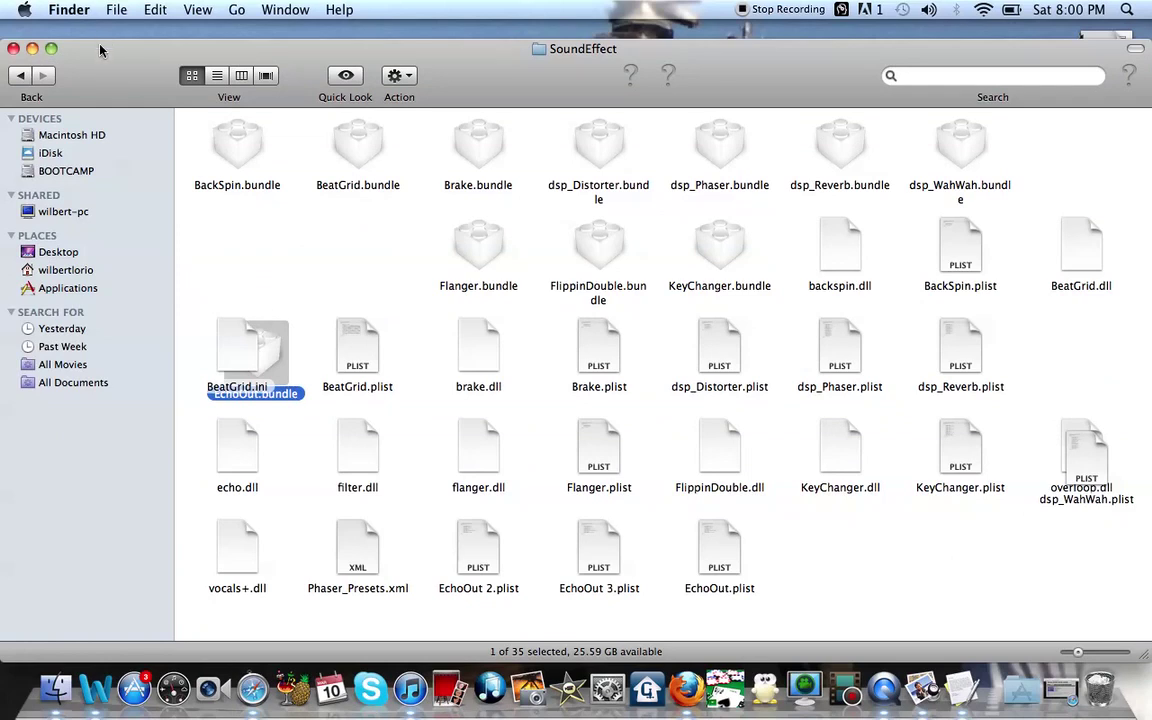
{"action": "left_click_drag", "start_coordinate": [103, 72], "coordinate": [130, 72]}
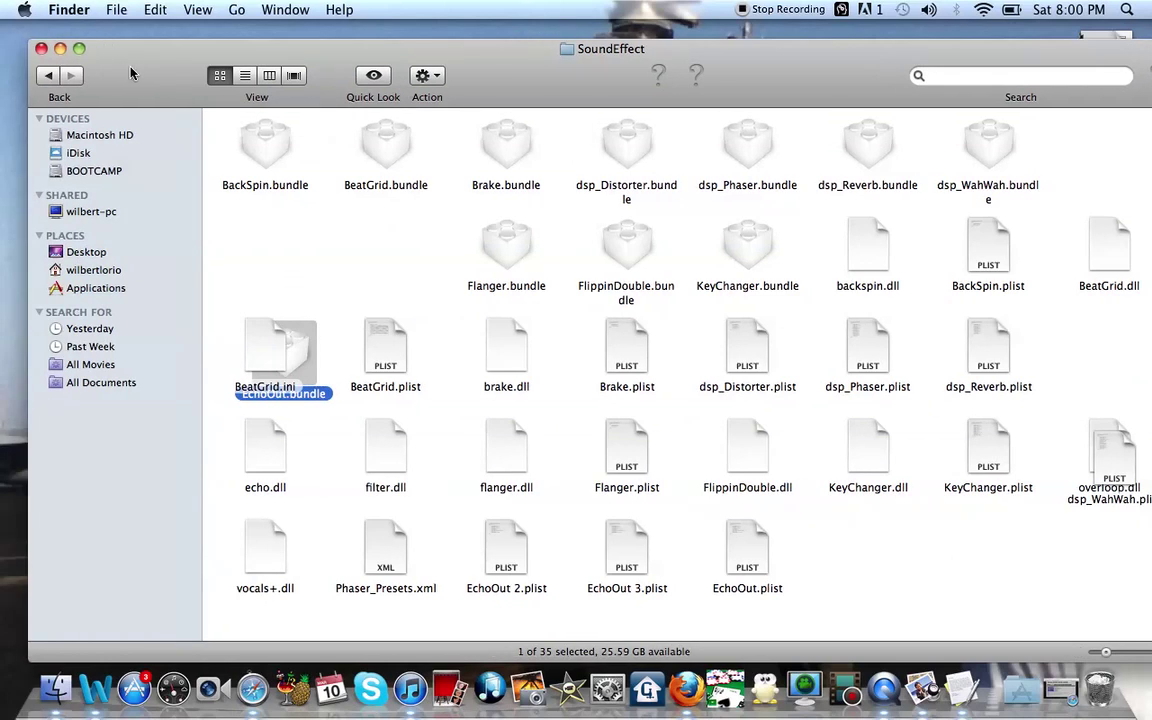
Open the Atomix Virtual DJ Pro folder and its UNION release subfolder from the desktop's untitled folder.
{"action": "left_click", "coordinate": [41, 49]}
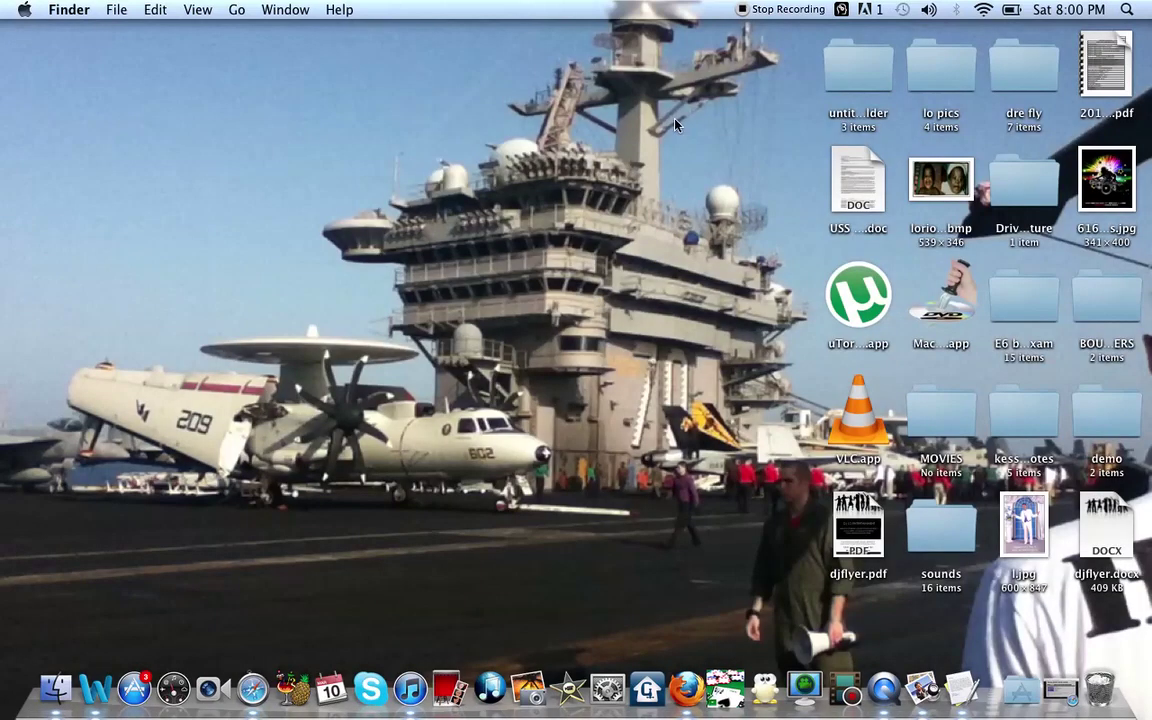
{"action": "double_click", "coordinate": [843, 83]}
{"action": "left_click", "coordinate": [243, 147]}
{"action": "double_click", "coordinate": [243, 147]}
{"action": "double_click", "coordinate": [340, 145]}
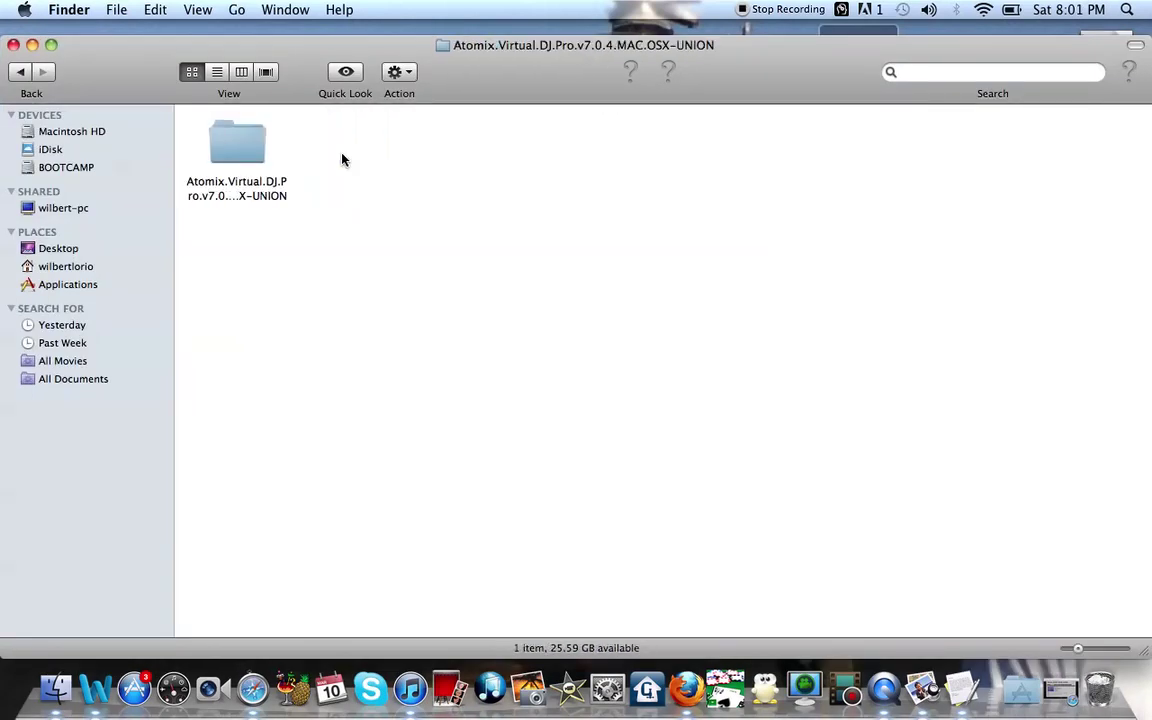
Mount VirtualDJ.dmg and launch VirtualDJ Pro Full.app from its volume.
{"action": "double_click", "coordinate": [240, 150]}
{"action": "left_click", "coordinate": [237, 150]}
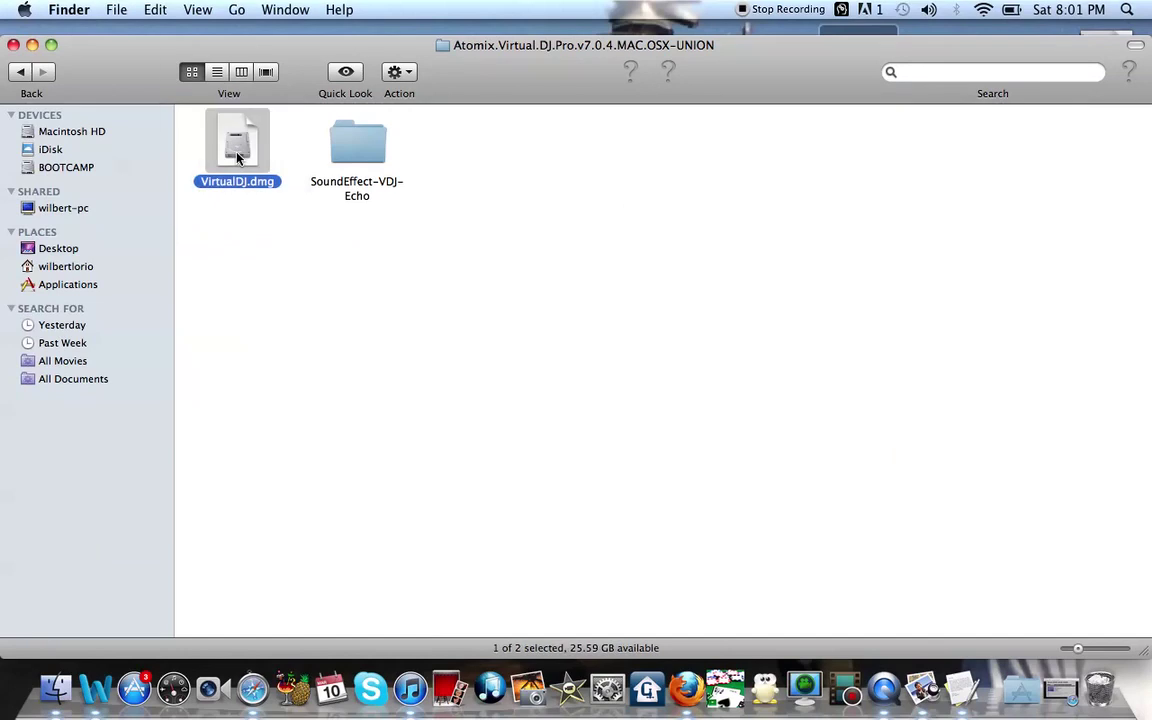
{"action": "double_click", "coordinate": [237, 150]}
{"action": "left_click", "coordinate": [13, 45]}
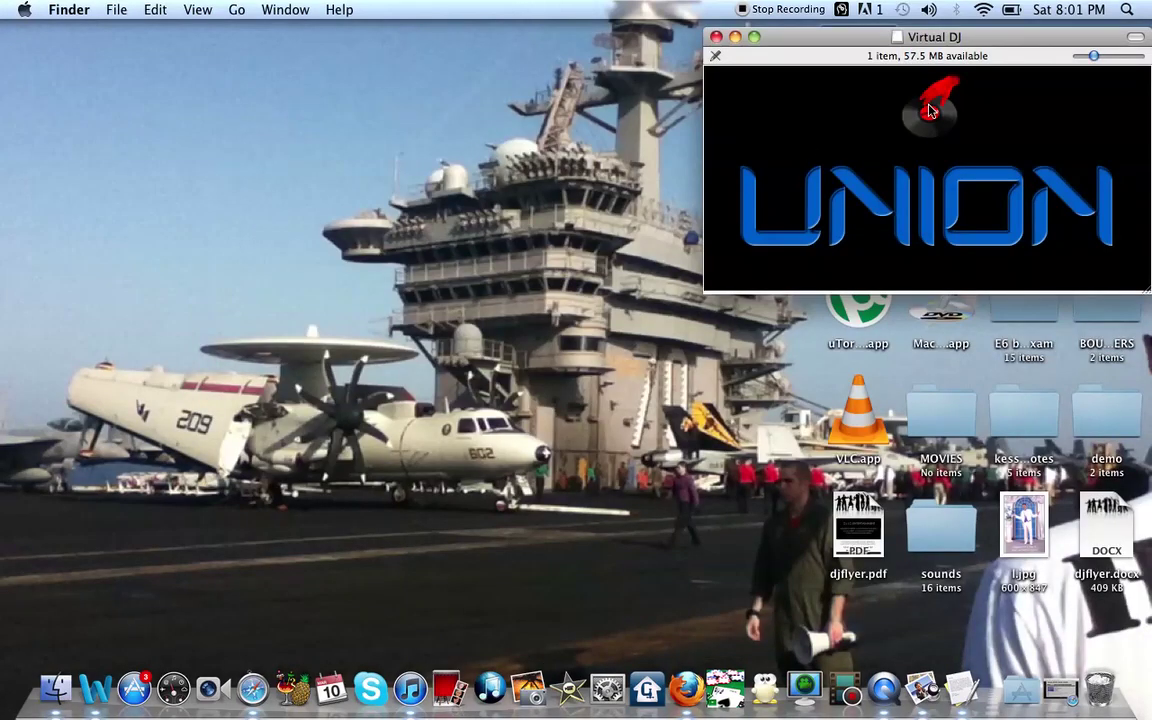
{"action": "double_click", "coordinate": [929, 110]}
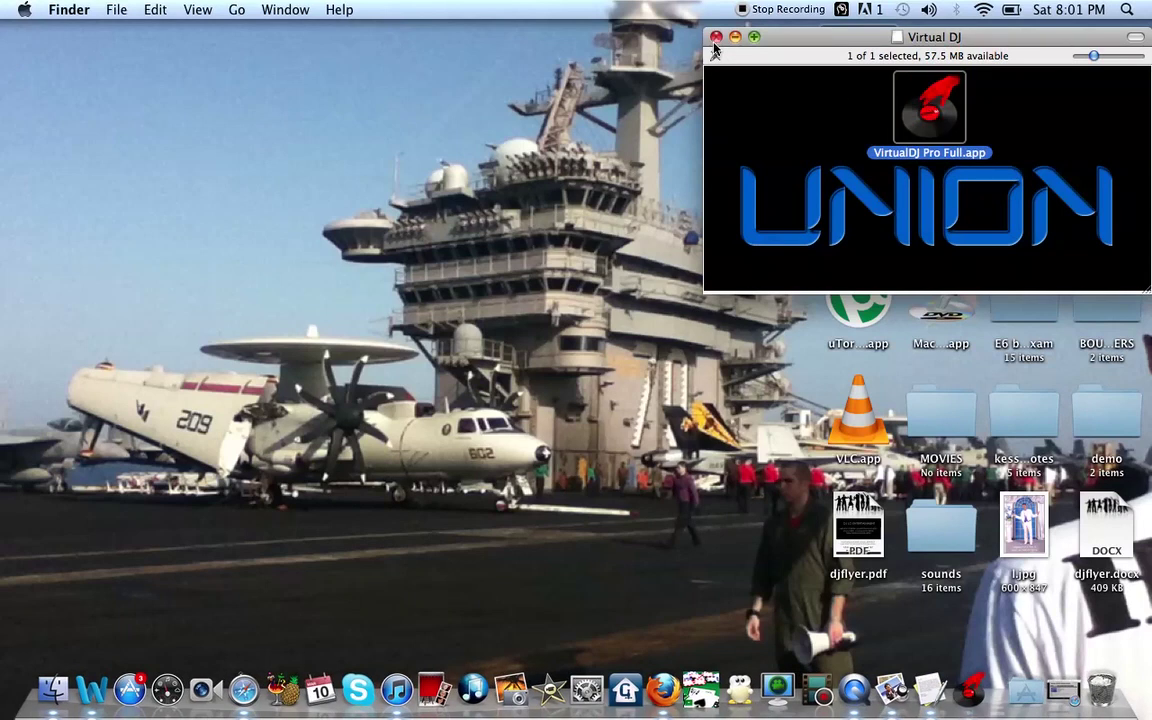
Skip the VirtualDJ account login and check the left deck's Effects list for EchoOut.
{"action": "left_click", "coordinate": [716, 37]}
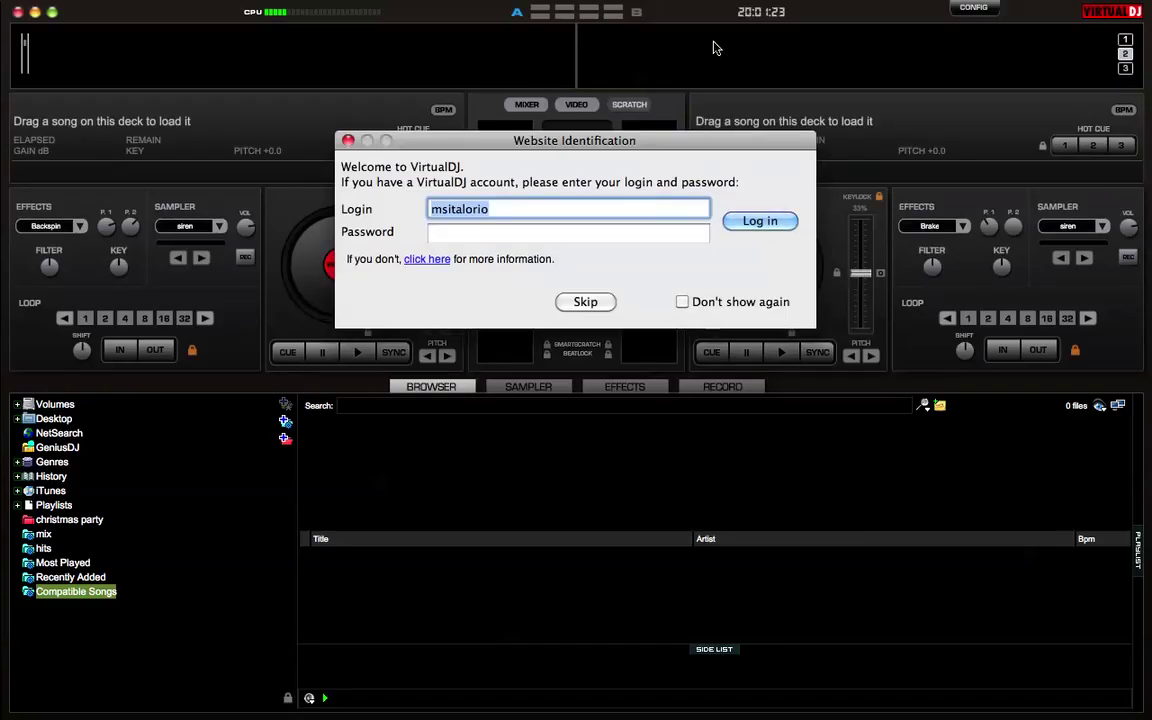
{"action": "left_click", "coordinate": [598, 304]}
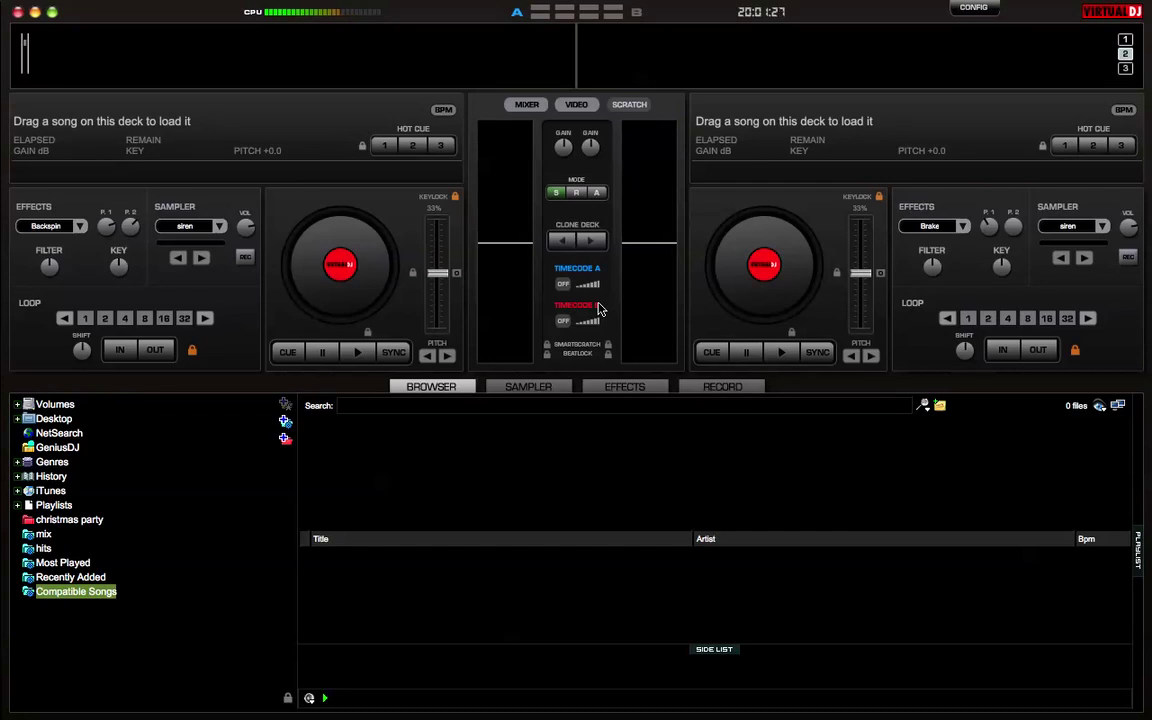
{"action": "left_click", "coordinate": [79, 226]}
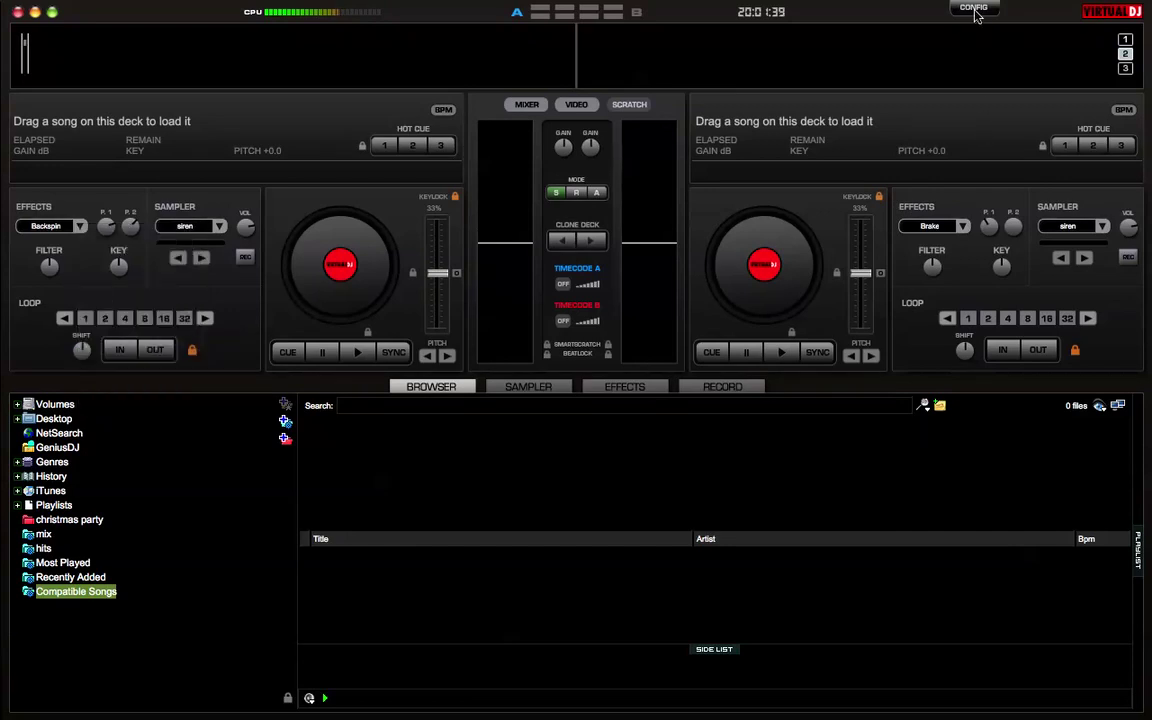
{"action": "left_click", "coordinate": [974, 9]}
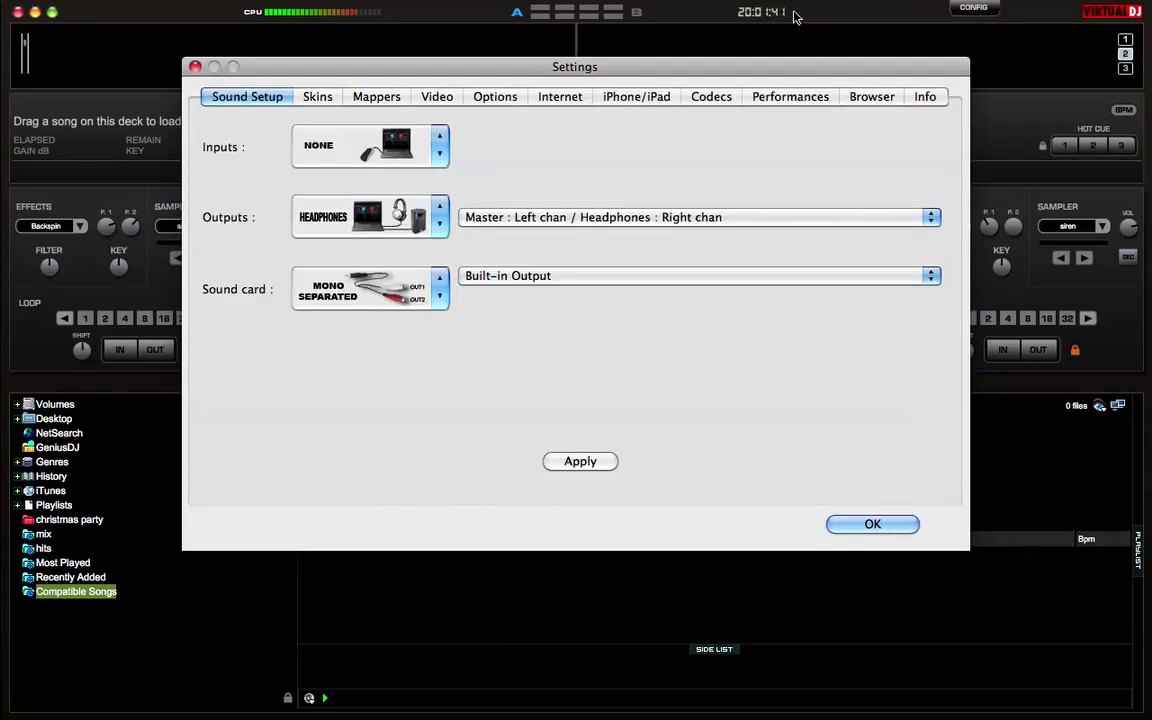
{"action": "left_click", "coordinate": [925, 96]}
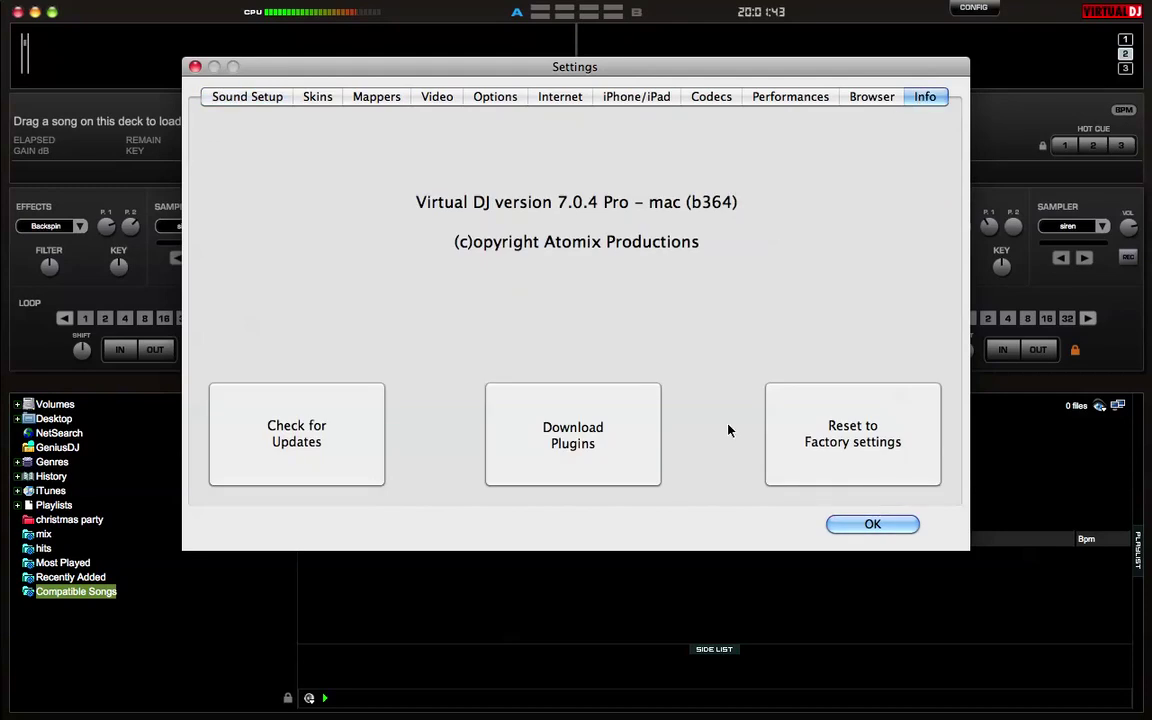
{"action": "left_click", "coordinate": [581, 440]}
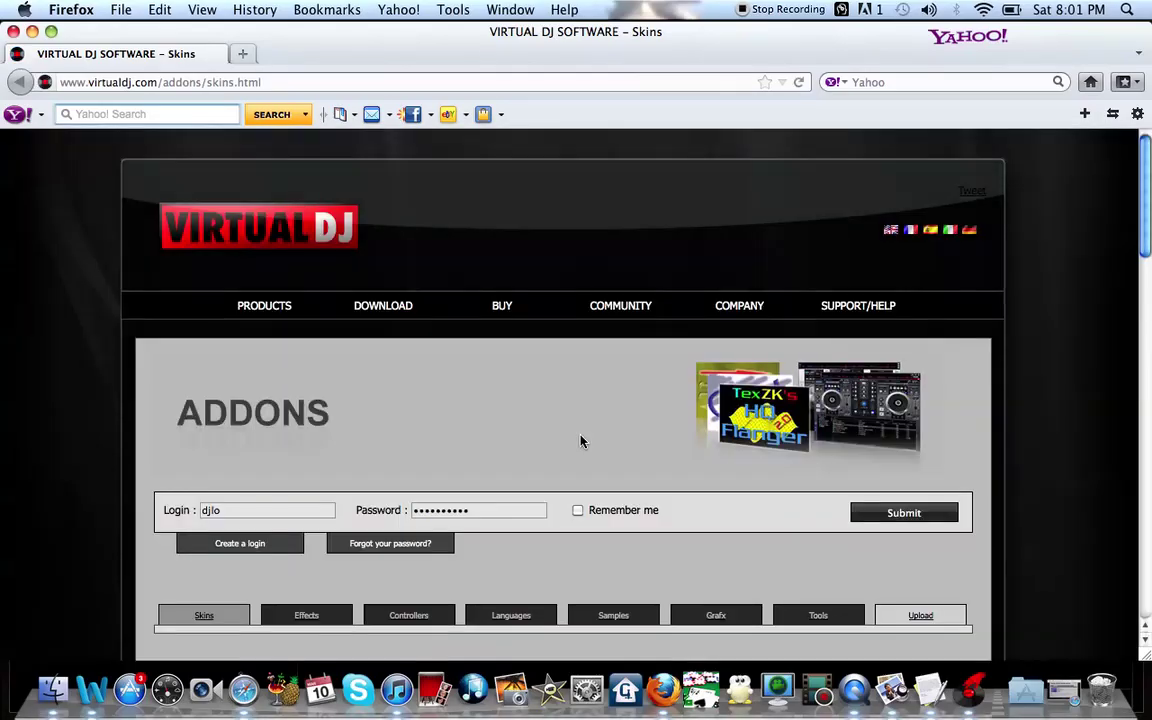
{"action": "left_click", "coordinate": [13, 32]}
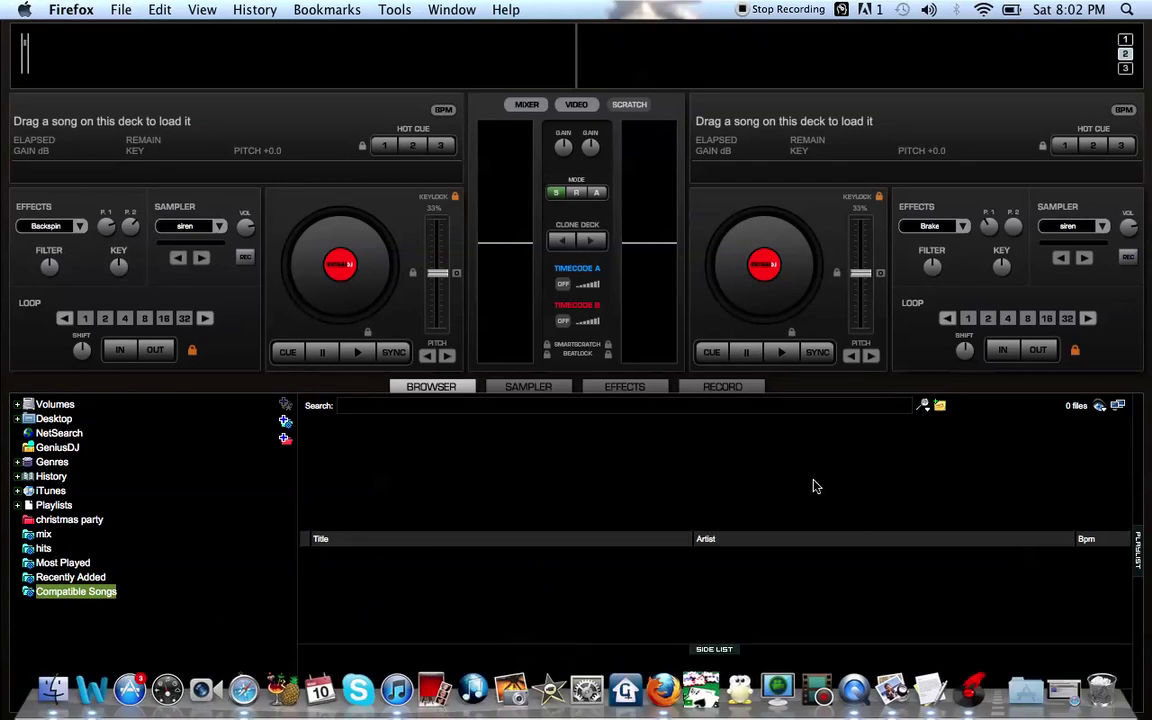
Open the Effects addons listing on virtualdj.com and move to its page 2.
{"action": "left_click", "coordinate": [1063, 690]}
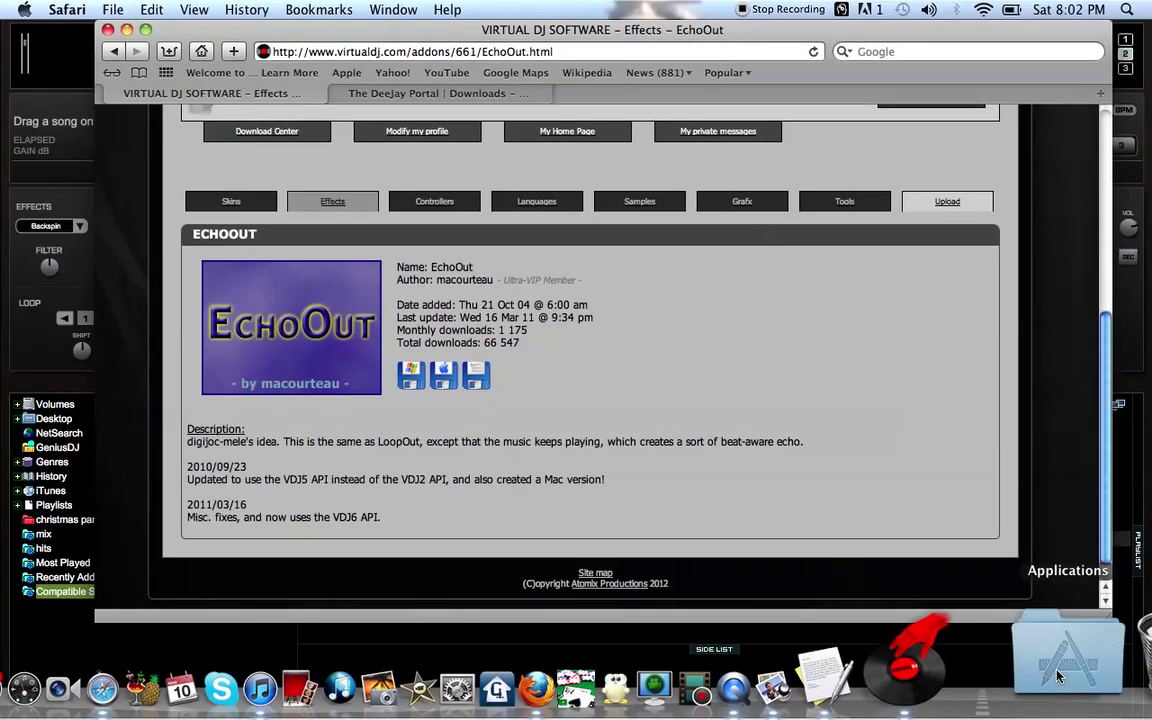
{"action": "left_click", "coordinate": [334, 203]}
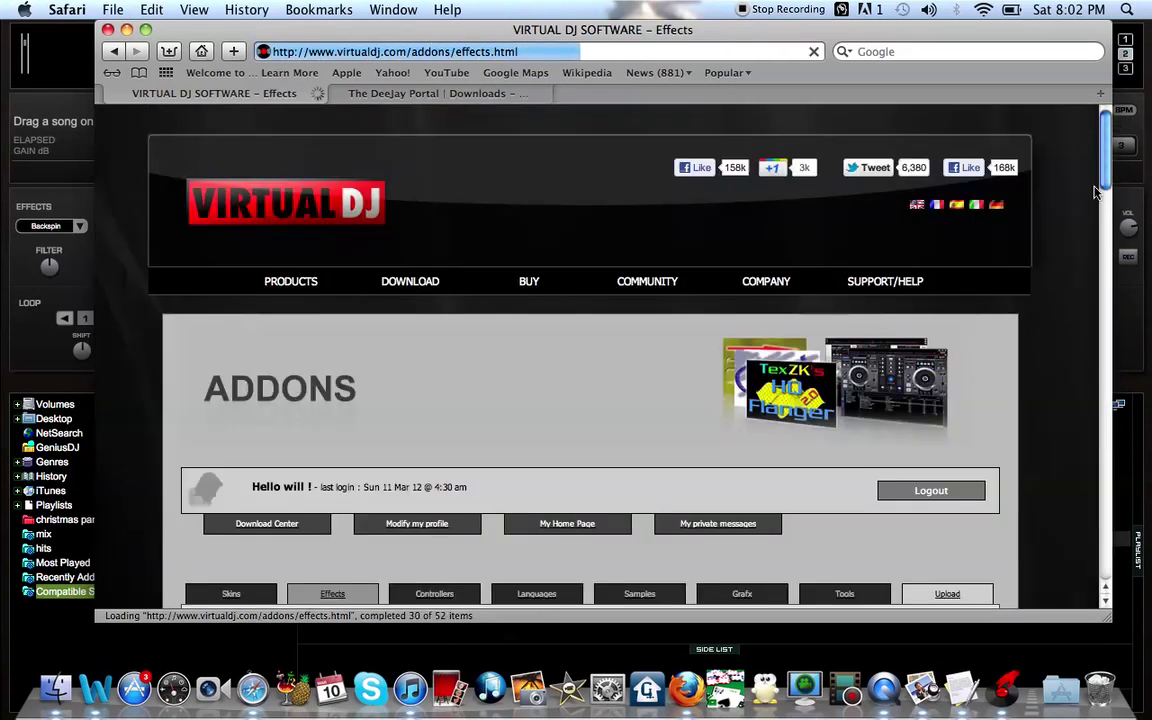
{"action": "scroll", "coordinate": [1095, 192], "scroll_direction": "down", "scroll_amount": 5}
{"action": "scroll", "coordinate": [1095, 192], "scroll_direction": "down", "scroll_amount": 5}
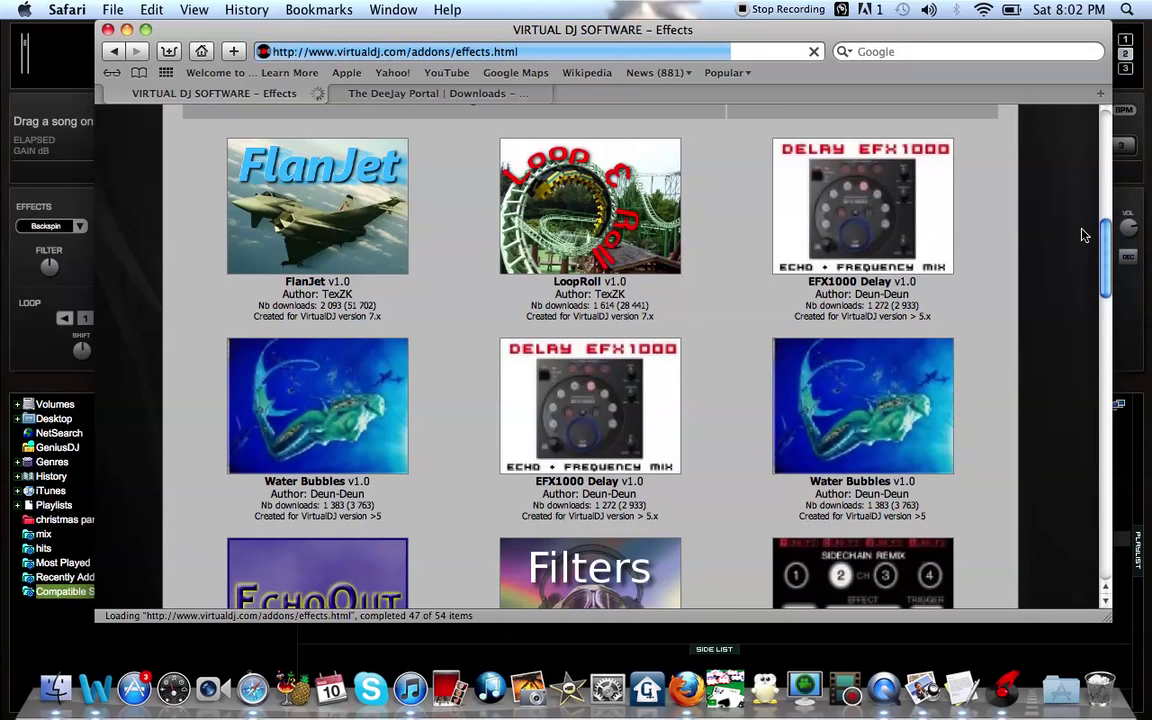
{"action": "scroll", "coordinate": [1072, 270], "scroll_direction": "down", "scroll_amount": 5}
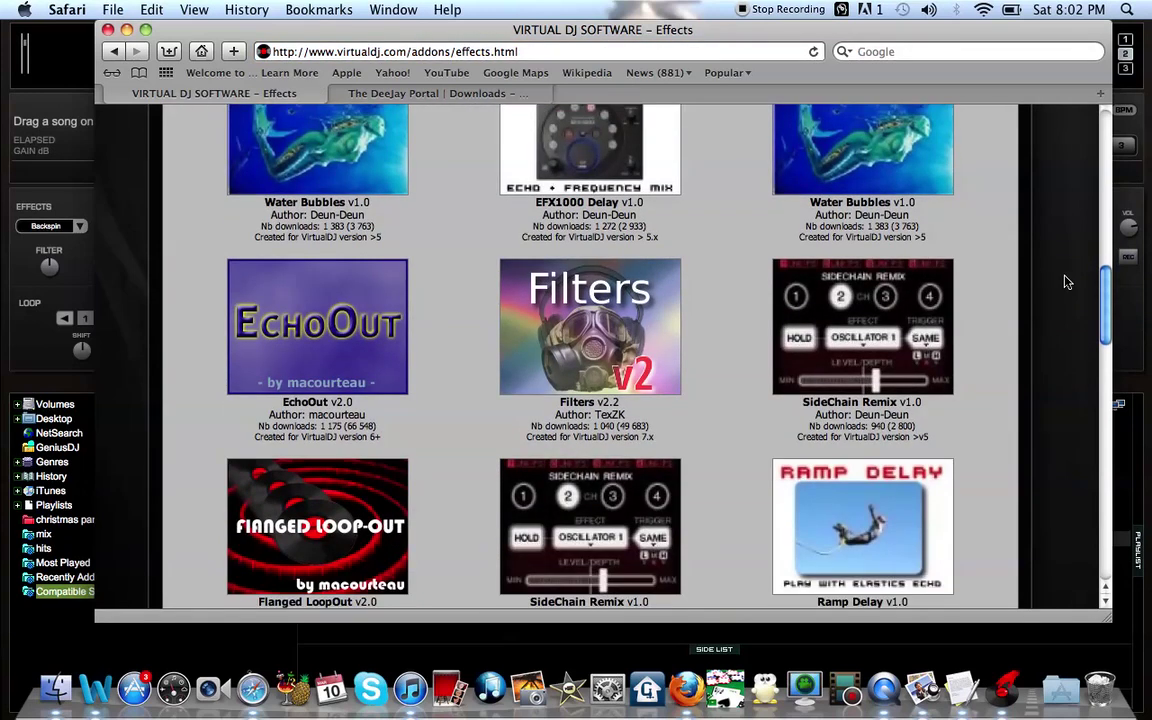
{"action": "scroll", "coordinate": [1064, 283], "scroll_direction": "down", "scroll_amount": 6}
{"action": "scroll", "coordinate": [1041, 385], "scroll_direction": "down", "scroll_amount": 8}
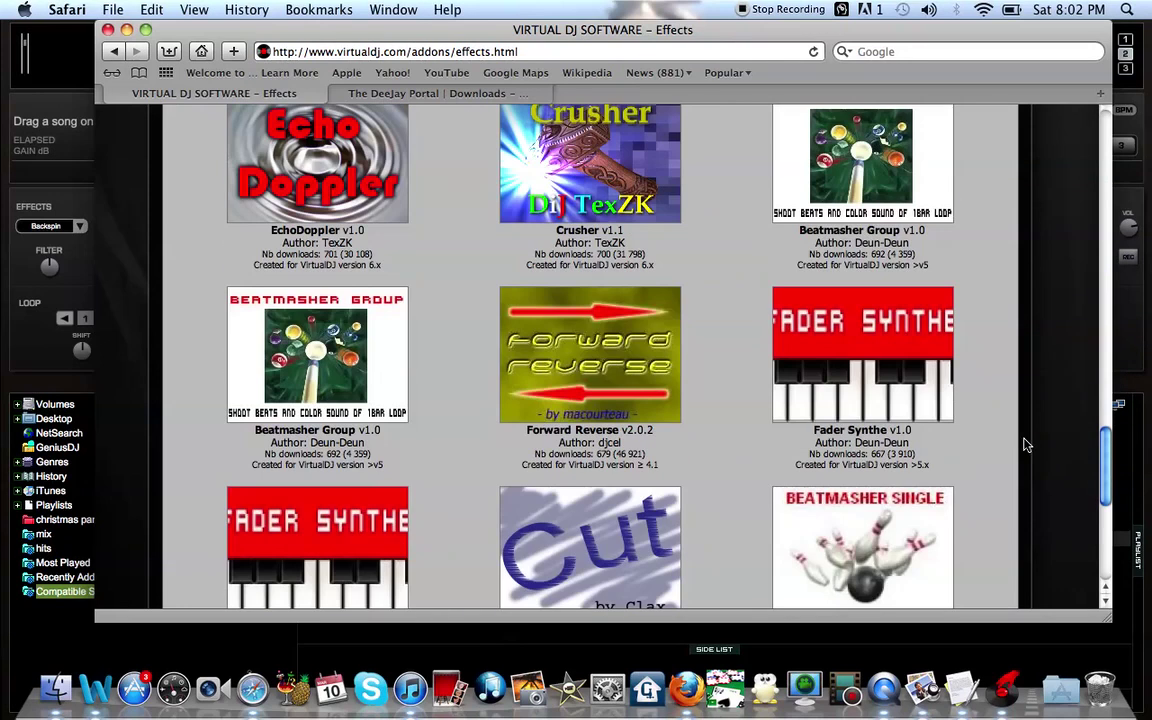
{"action": "scroll", "coordinate": [987, 434], "scroll_direction": "down", "scroll_amount": 6}
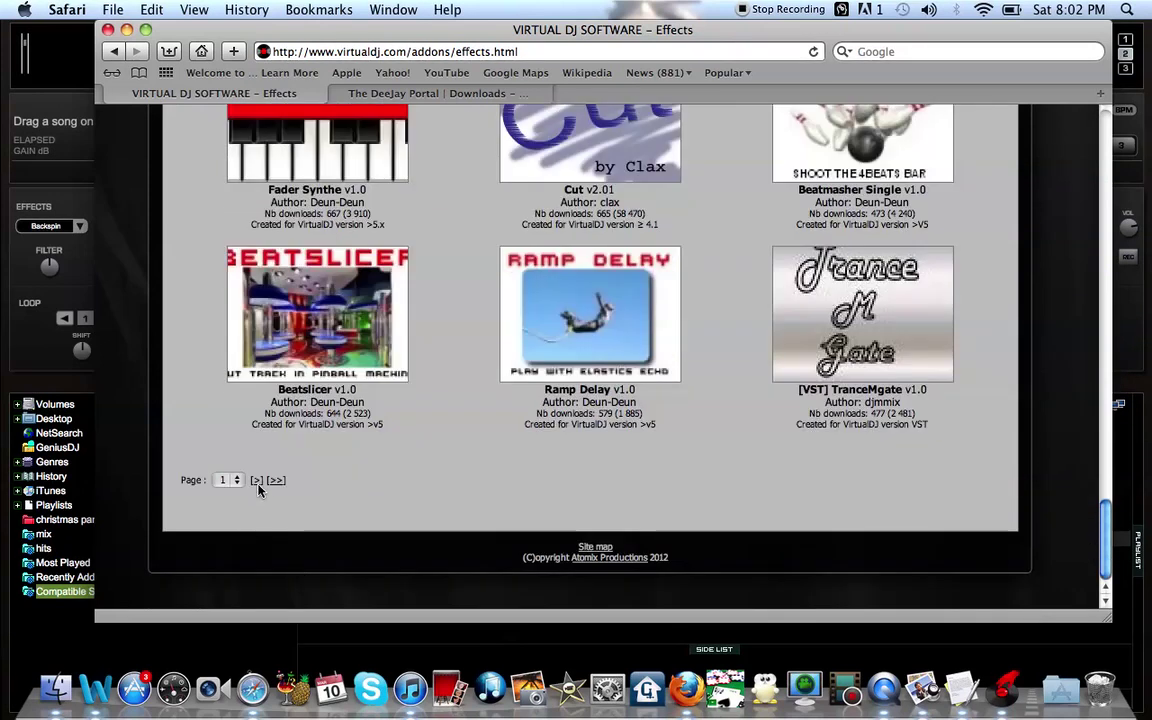
{"action": "left_click", "coordinate": [256, 481]}
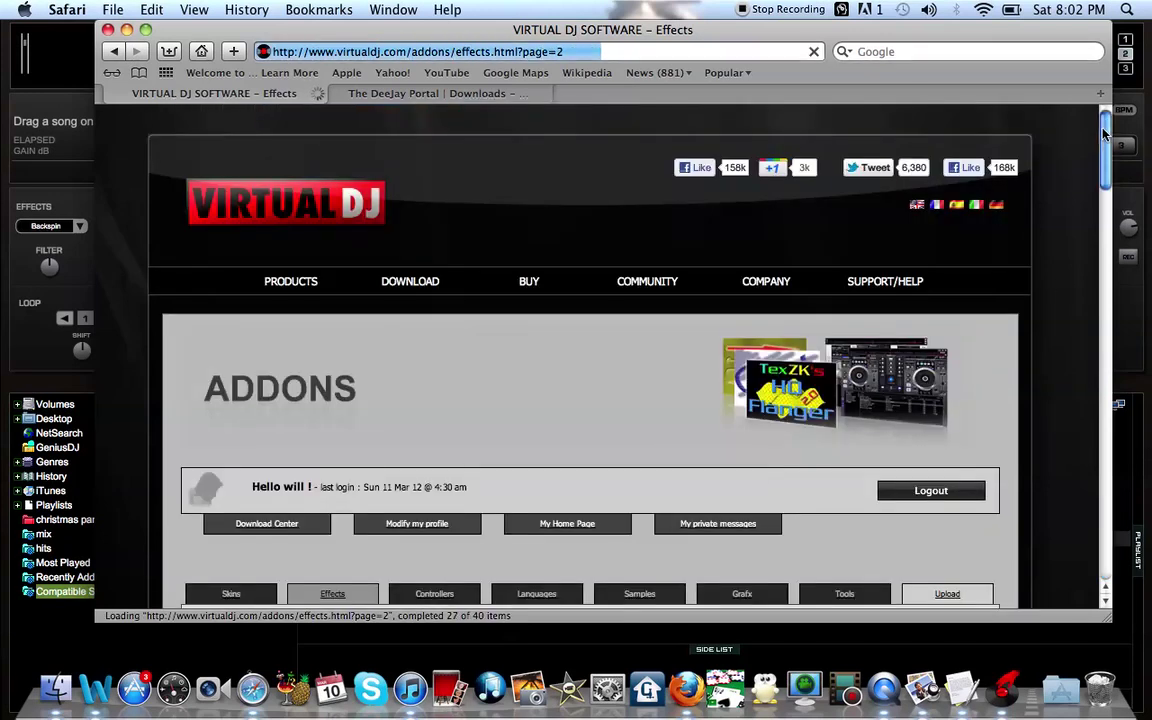
{"action": "left_click_drag", "start_coordinate": [1104, 130], "coordinate": [1086, 195]}
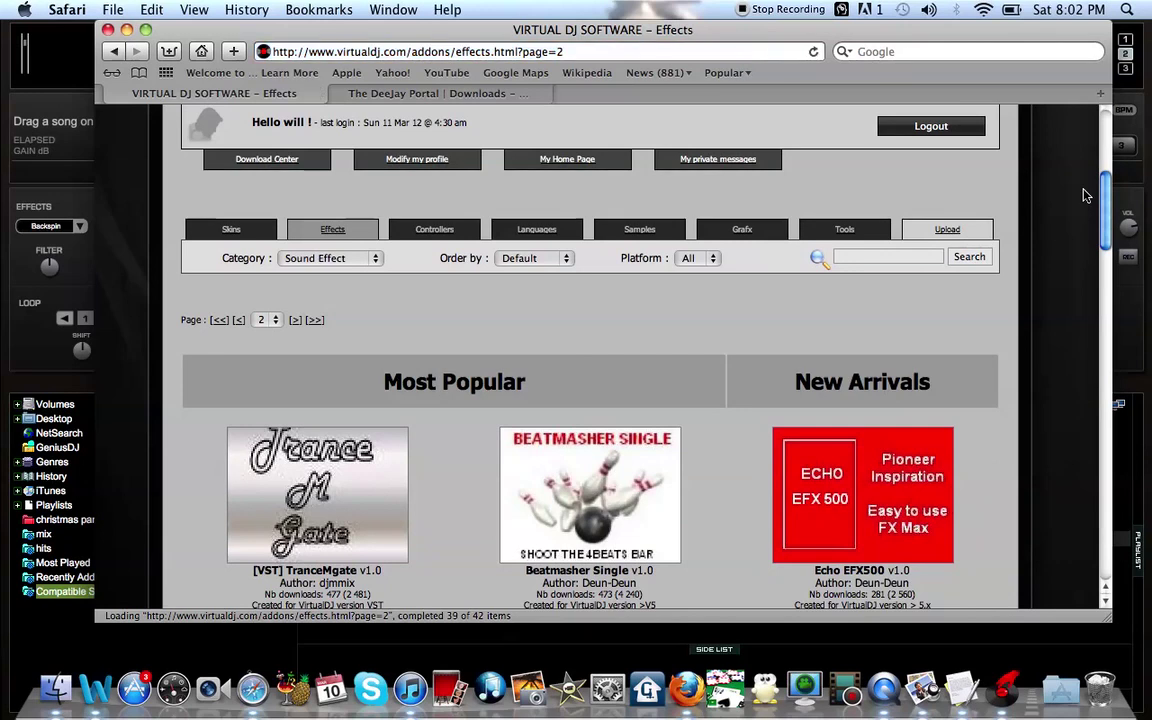